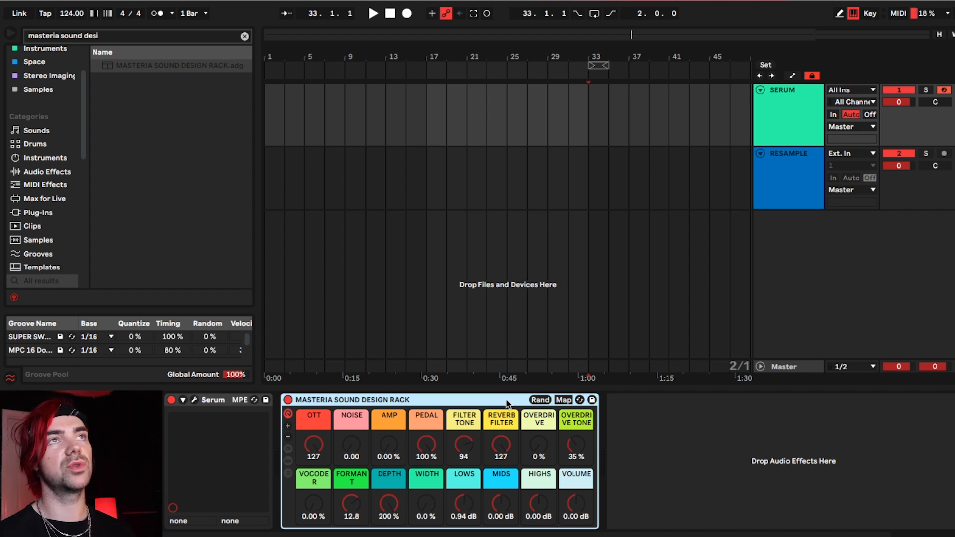
Review the devices inside the Masteria Sound Design Rack and compare the sound with the rack bypassed and active
{"action": "scroll", "coordinate": [724, 464], "scroll_direction": "right", "scroll_amount": 10}
{"action": "scroll", "coordinate": [777, 466], "scroll_direction": "right", "scroll_amount": 10}
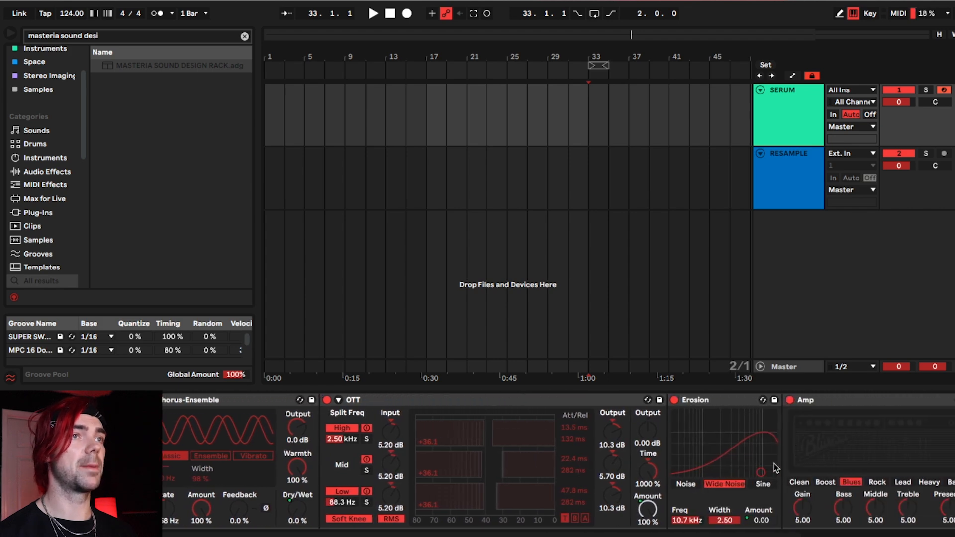
{"action": "scroll", "coordinate": [770, 465], "scroll_direction": "right", "scroll_amount": 12}
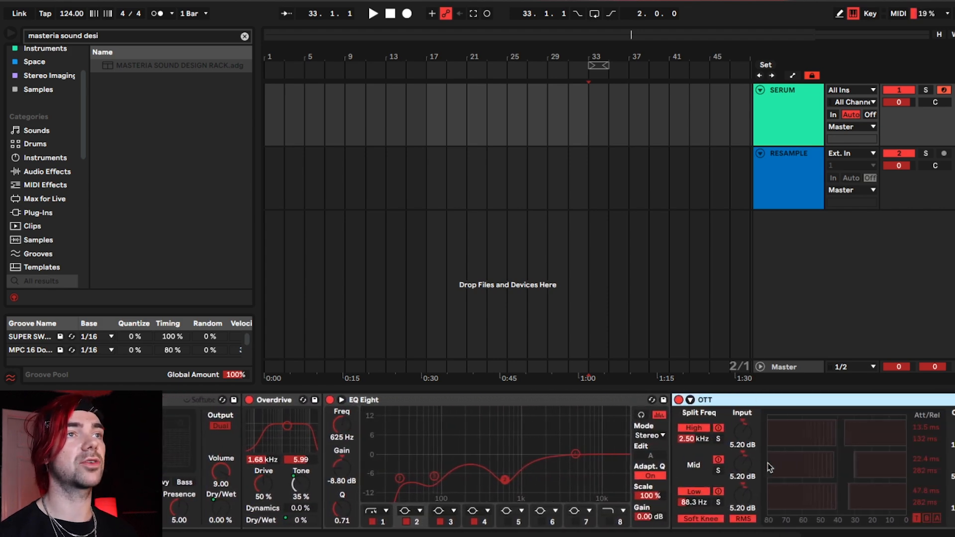
{"action": "scroll", "coordinate": [763, 464], "scroll_direction": "right", "scroll_amount": 10}
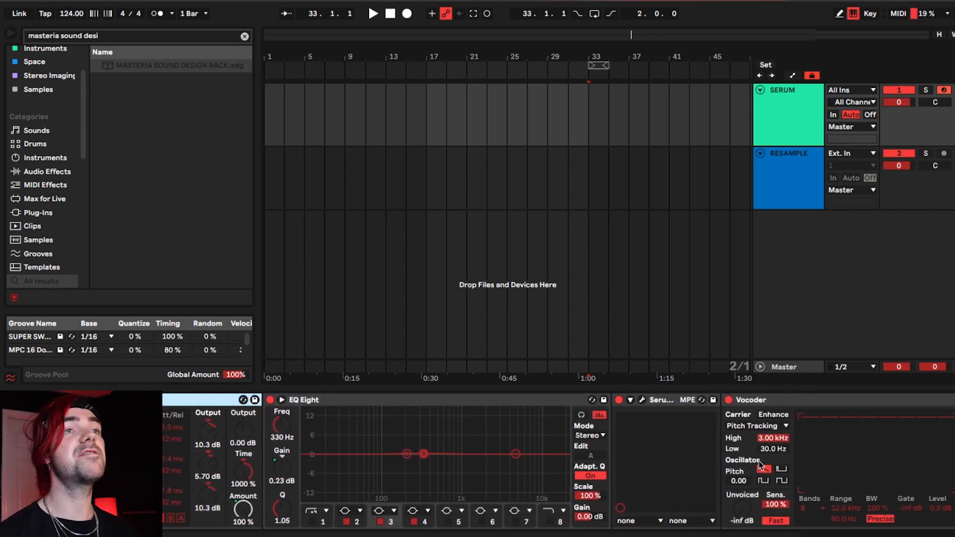
{"action": "scroll", "coordinate": [757, 463], "scroll_direction": "right", "scroll_amount": 12}
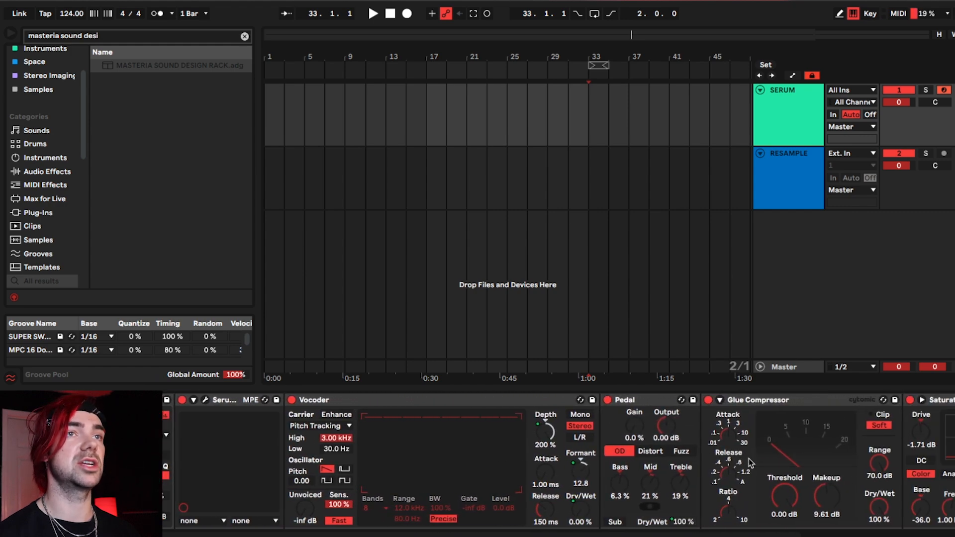
{"action": "scroll", "coordinate": [545, 446], "scroll_direction": "right", "scroll_amount": 8}
{"action": "scroll", "coordinate": [541, 447], "scroll_direction": "left", "scroll_amount": 20}
{"action": "scroll", "coordinate": [374, 438], "scroll_direction": "left", "scroll_amount": 6}
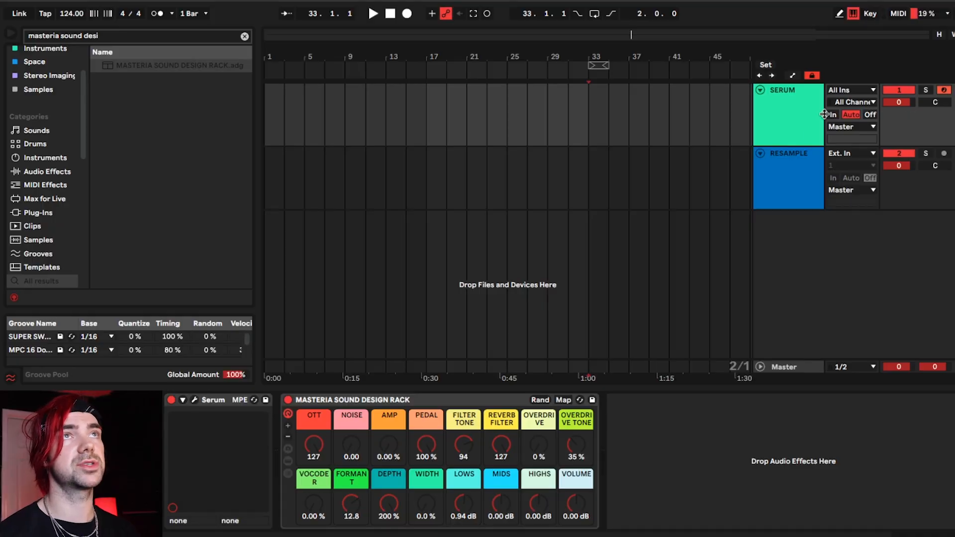
{"action": "left_click", "coordinate": [288, 400]}
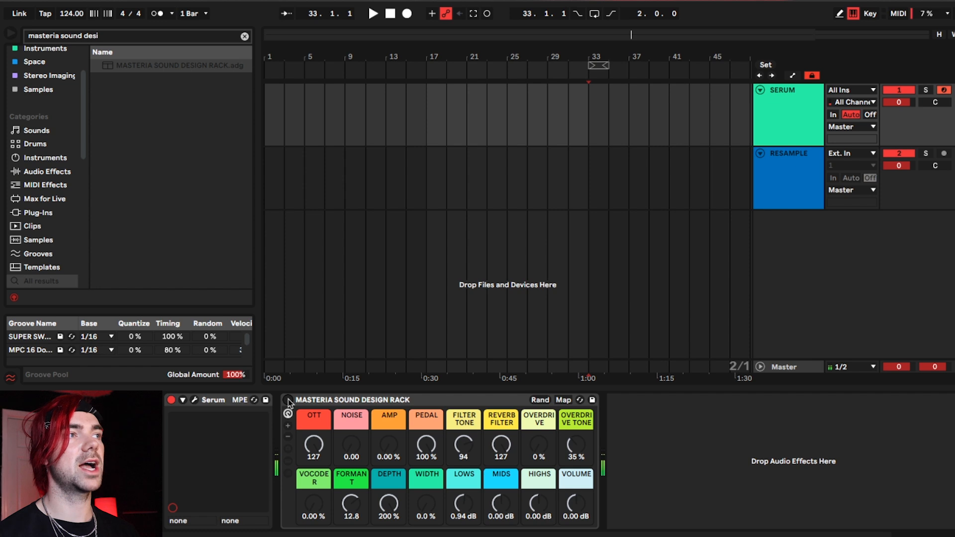
{"action": "left_click", "coordinate": [288, 400]}
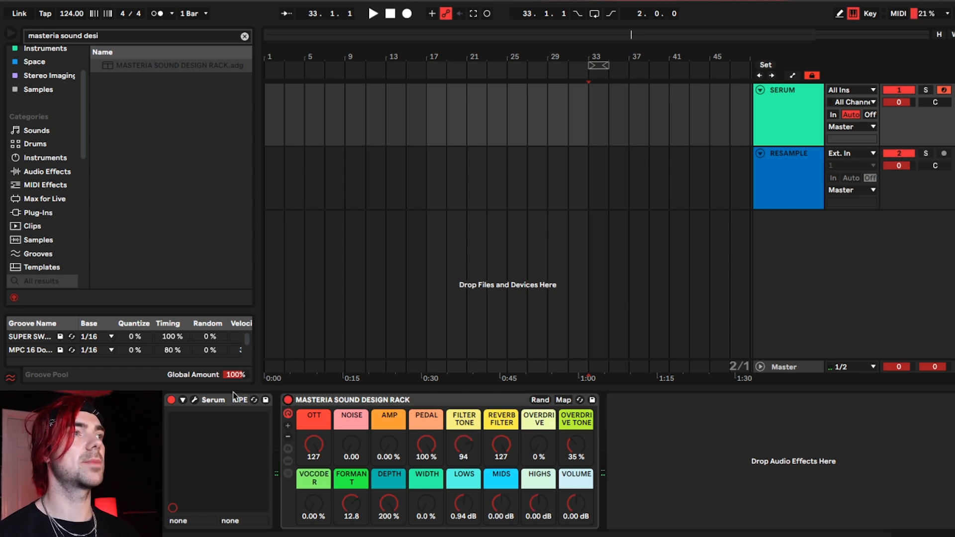
Assign LFO 1 to Serum's filter cutoff and reshape the LFO 1 curve into three uneven peaks
{"action": "left_click", "coordinate": [202, 398]}
{"action": "left_click_drag", "start_coordinate": [381, 270], "coordinate": [573, 202]}
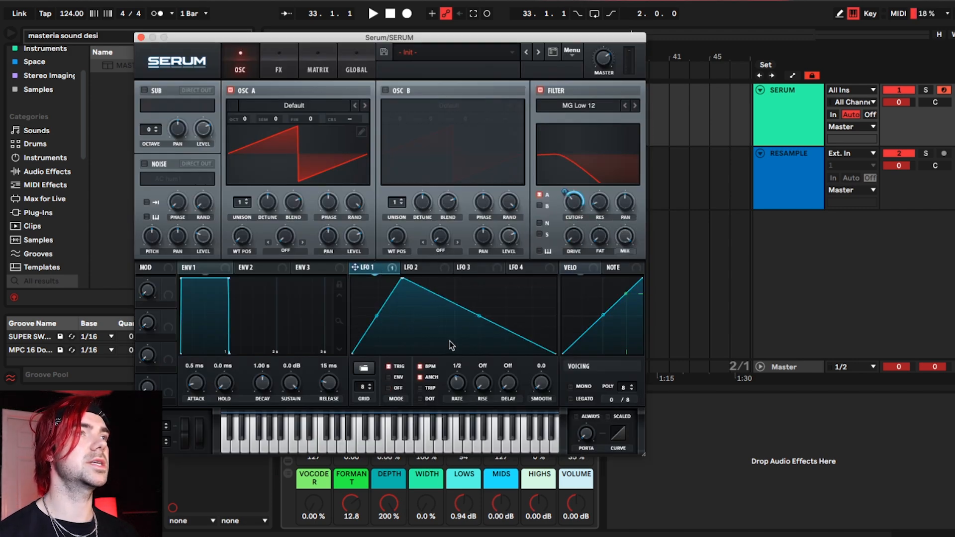
{"action": "double_click", "coordinate": [451, 344]}
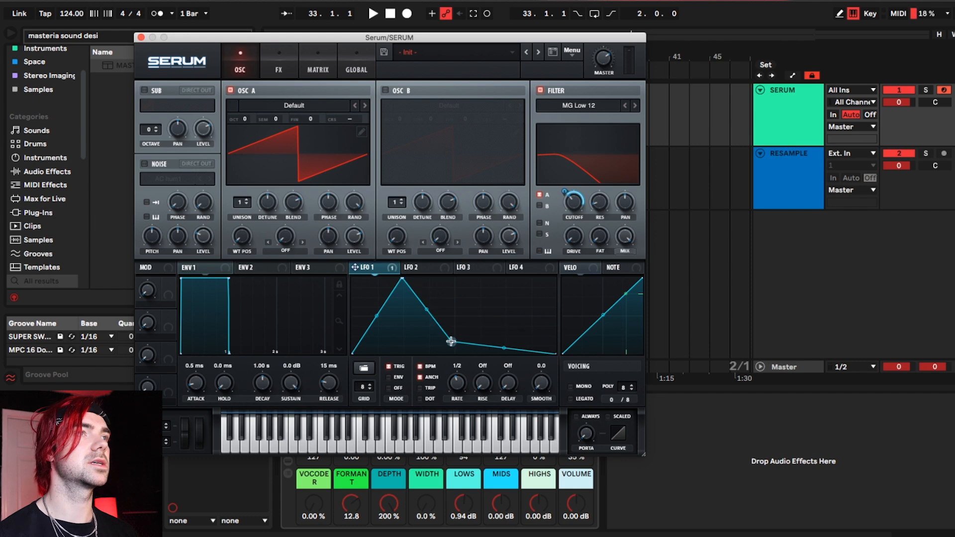
{"action": "double_click", "coordinate": [484, 315]}
{"action": "double_click", "coordinate": [519, 345]}
{"action": "double_click", "coordinate": [532, 311]}
{"action": "left_click_drag", "start_coordinate": [532, 311], "coordinate": [532, 295]}
{"action": "left_click_drag", "start_coordinate": [402, 278], "coordinate": [377, 281]}
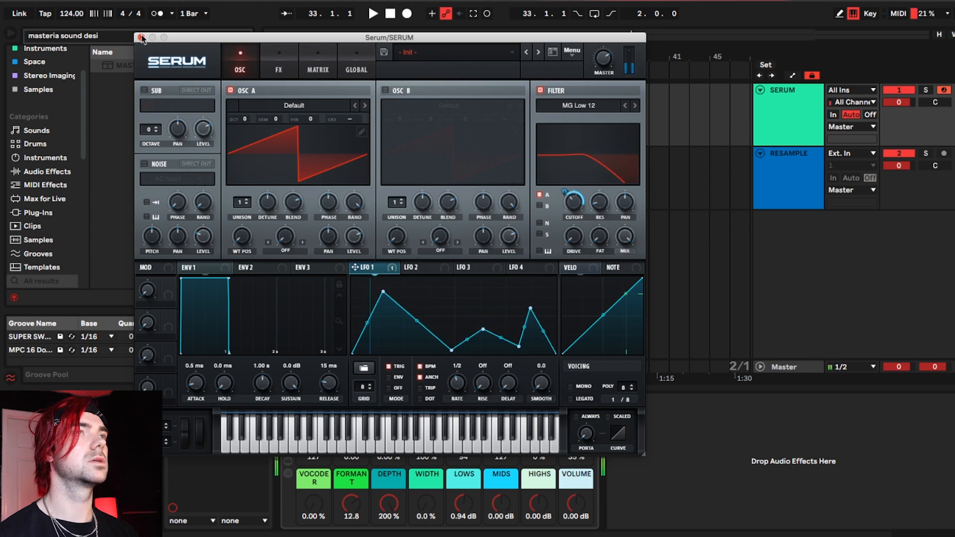
Change Serum's filter type to MG Low 18, assign LFO 1 to its resonance and close the plug-in window
{"action": "left_click", "coordinate": [635, 105]}
{"action": "left_click_drag", "start_coordinate": [354, 267], "coordinate": [599, 203]}
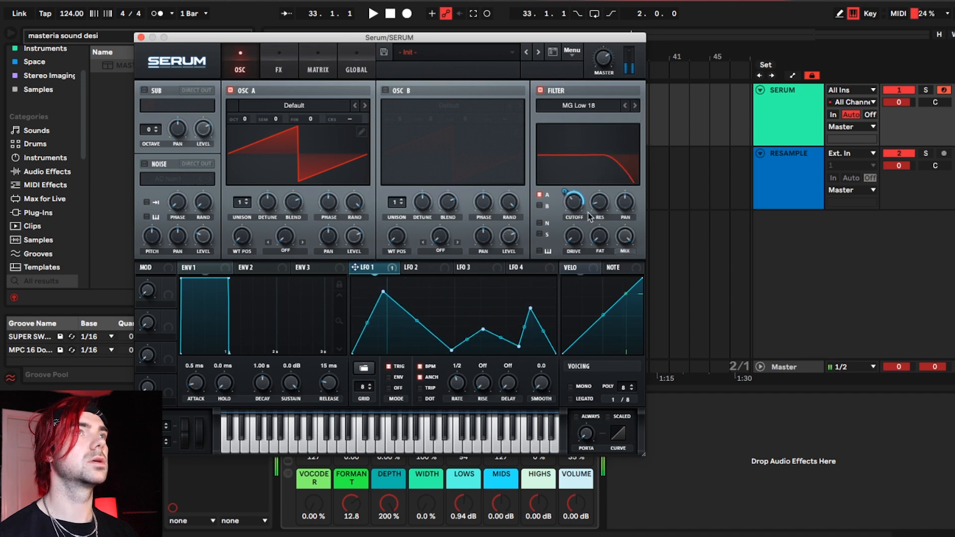
{"action": "left_click", "coordinate": [140, 37]}
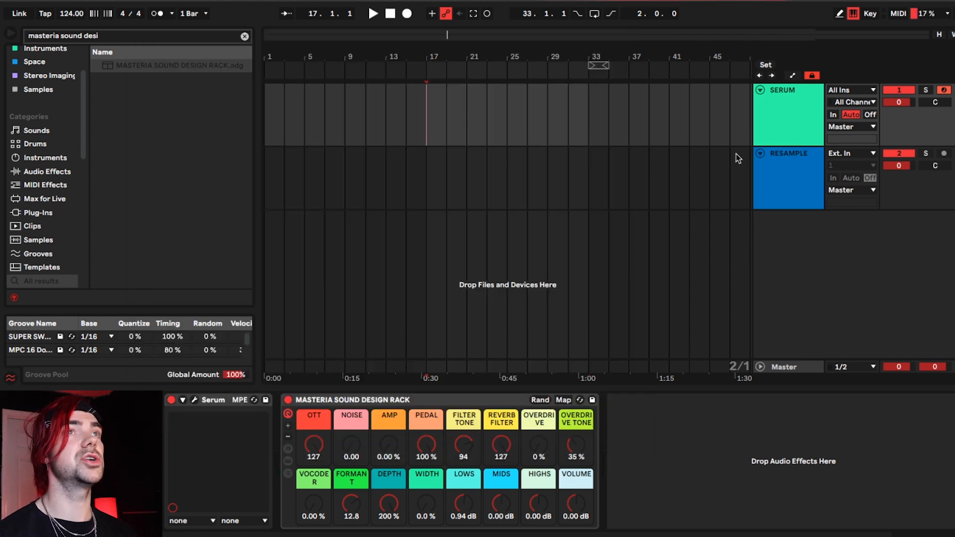
Set the RESAMPLE track's audio input to SERUM and arm the track for recording
{"action": "left_click", "coordinate": [802, 160]}
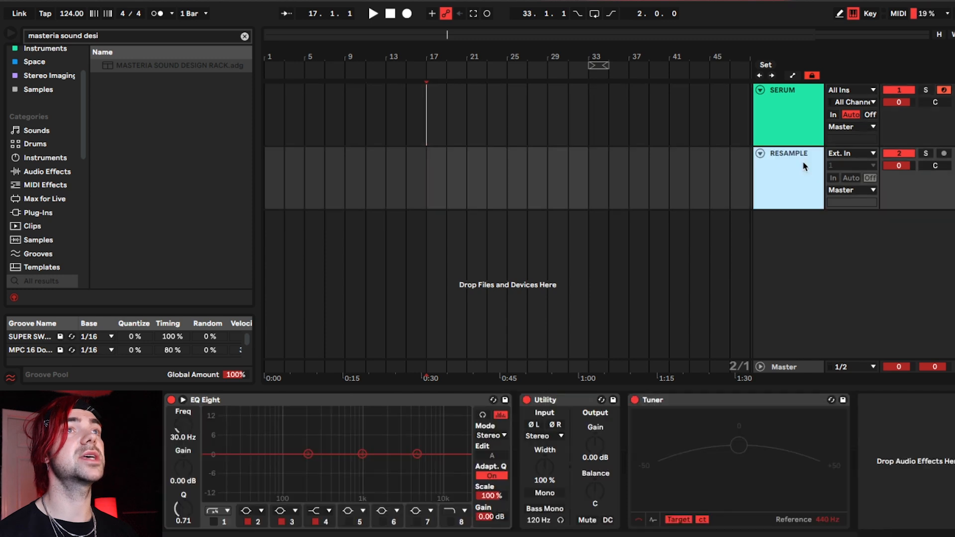
{"action": "left_click", "coordinate": [870, 155]}
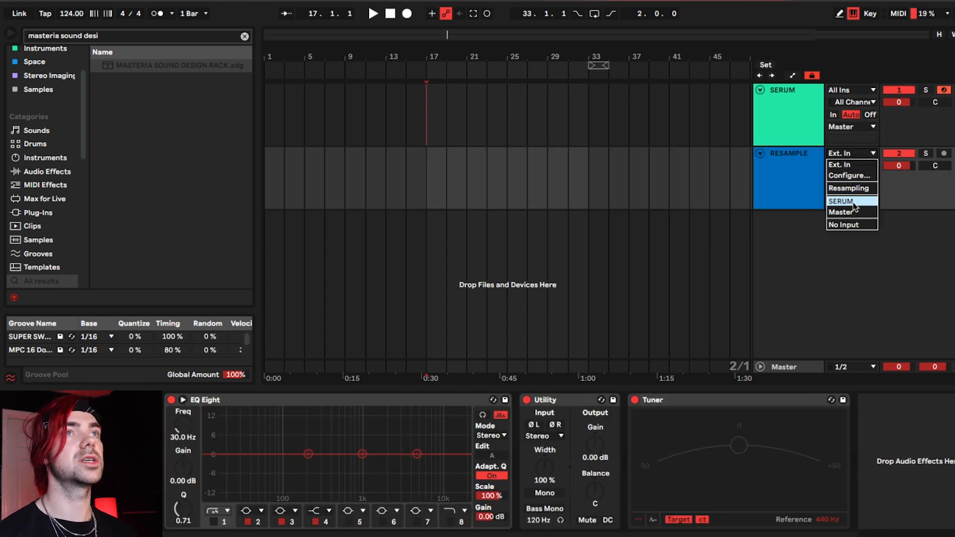
{"action": "left_click", "coordinate": [871, 201]}
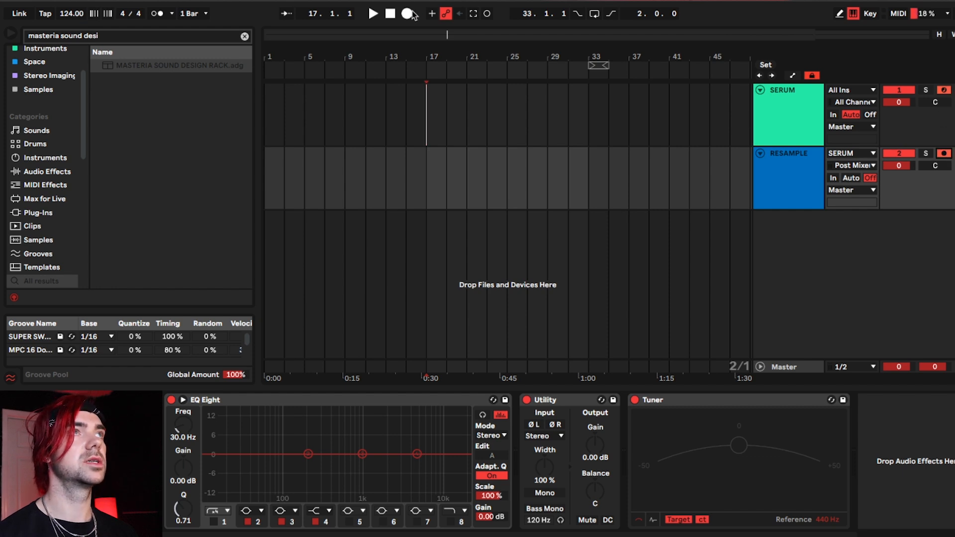
Start recording the SERUM and RESAMPLE tracks into the arrangement from bar 17
{"action": "left_click", "coordinate": [407, 14]}
{"action": "key", "text": "plus"}
{"action": "key", "text": "plus"}
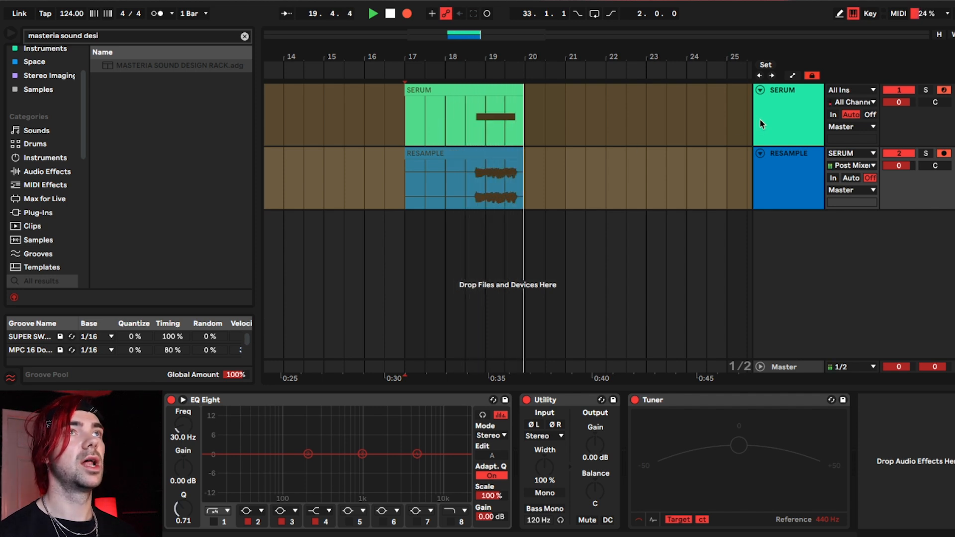
On the SERUM track's rack, set Amp and Overdrive to 100%, Vocoder to 26.8%, Formant to 3.12, Width to 28% and Mids to 8.88 dB
{"action": "left_click", "coordinate": [779, 115]}
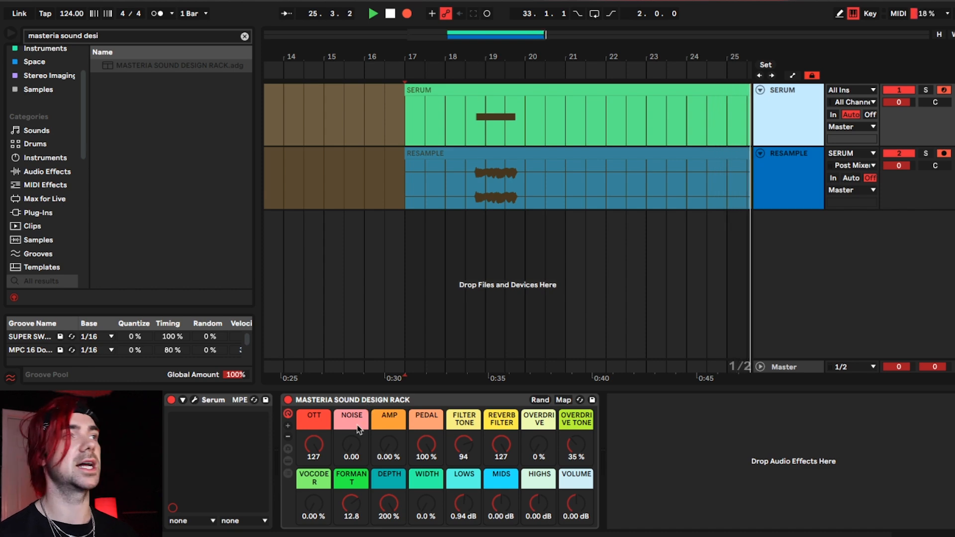
{"action": "left_click_drag", "start_coordinate": [380, 449], "coordinate": [379, 433]}
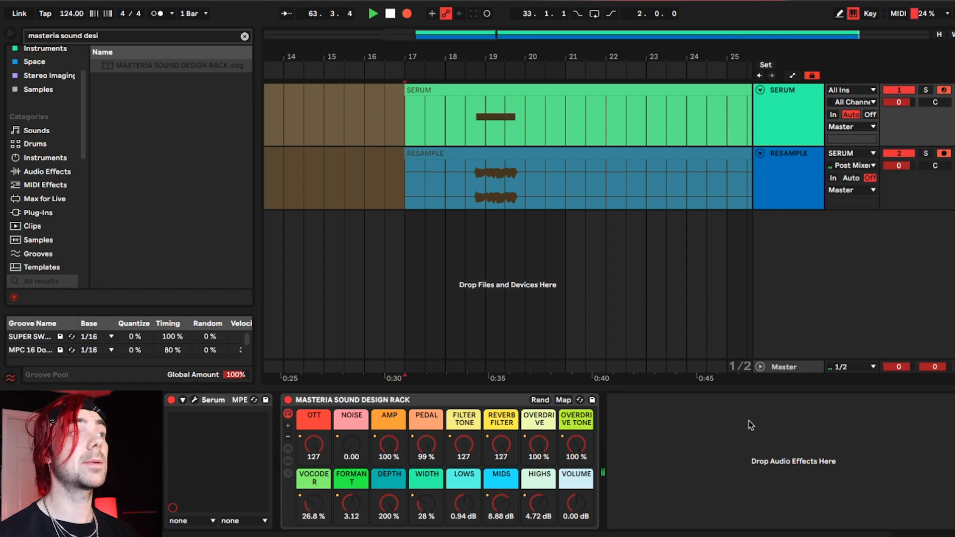
{"action": "left_click", "coordinate": [294, 406]}
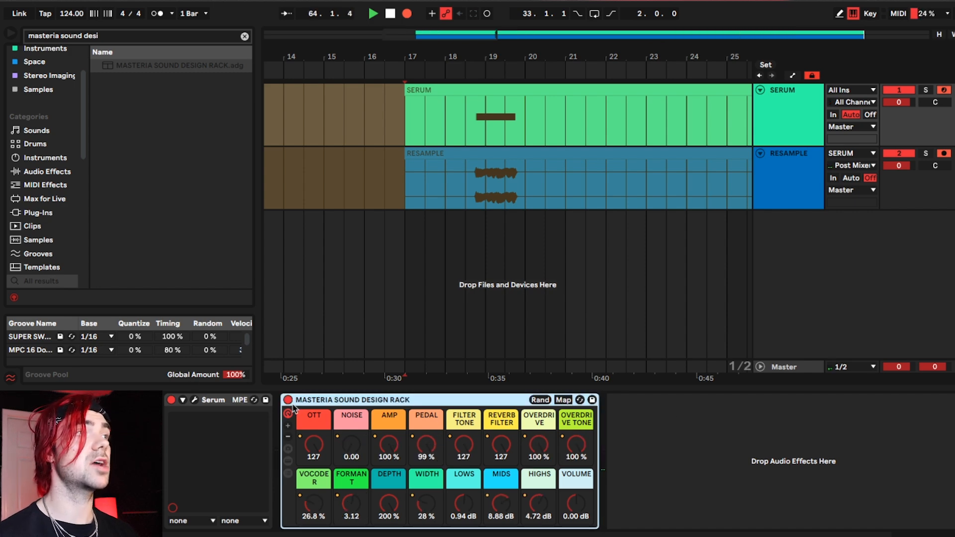
Reopen Serum, unsync LFO 1 from the tempo at 0.7 Hz, and lower the rack's Overdrive to 0%
{"action": "left_click", "coordinate": [195, 401]}
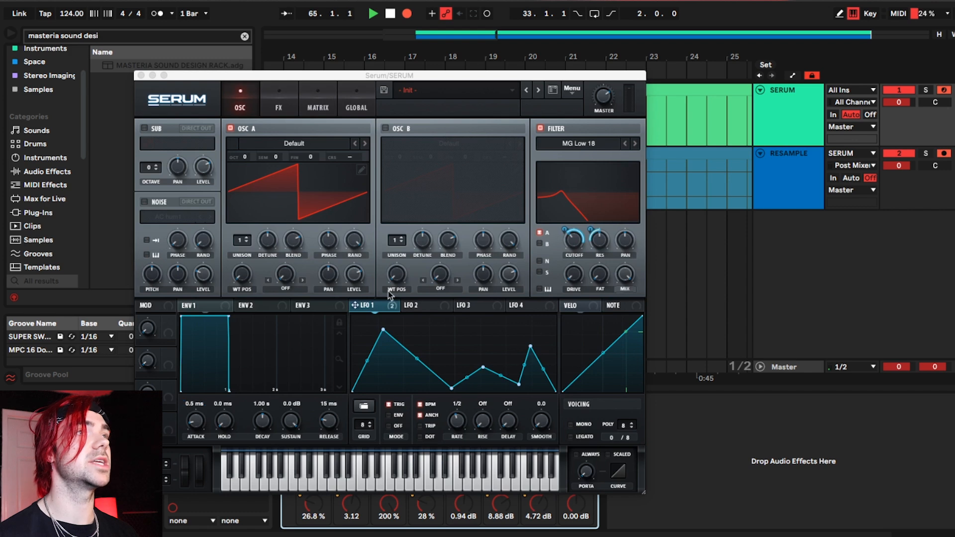
{"action": "left_click", "coordinate": [397, 415]}
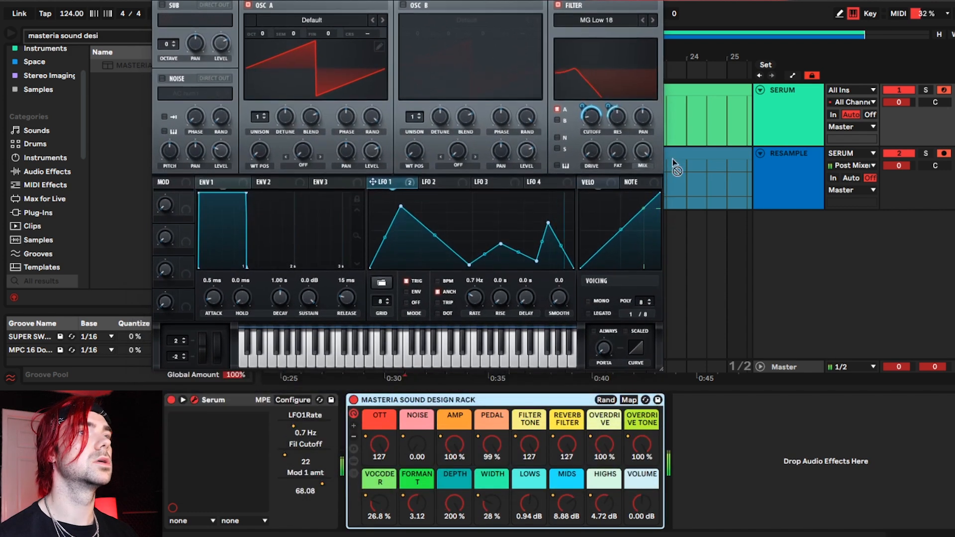
{"action": "left_click_drag", "start_coordinate": [604, 444], "coordinate": [604, 518]}
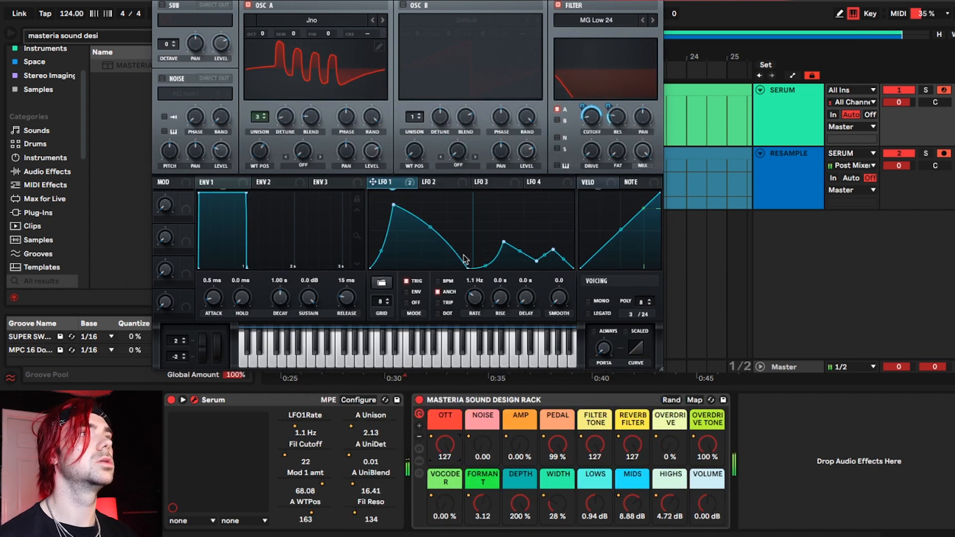
Move the LFO 1 curve's low point earlier to steepen the first drop, and assign LFO 1 to oscillator A's level
{"action": "left_click_drag", "start_coordinate": [467, 266], "coordinate": [427, 249]}
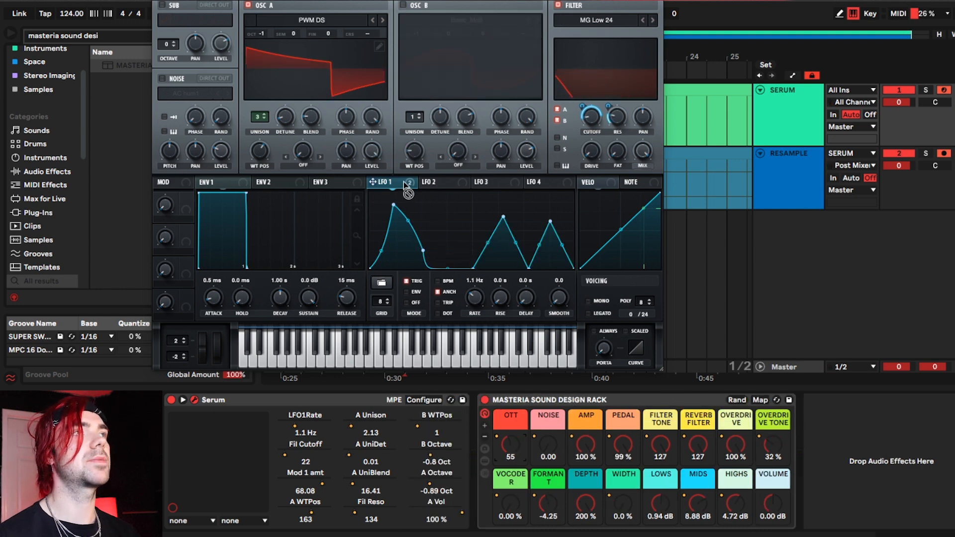
{"action": "mouse_move", "coordinate": [376, 162]}
{"action": "left_mouse_down"}
{"action": "mouse_move", "coordinate": [375, 210]}
{"action": "mouse_move", "coordinate": [372, 151]}
{"action": "left_mouse_up"}
Compare the sound with Serum's filter off and on, and raise the filter cutoff to 69
{"action": "left_click", "coordinate": [558, 5]}
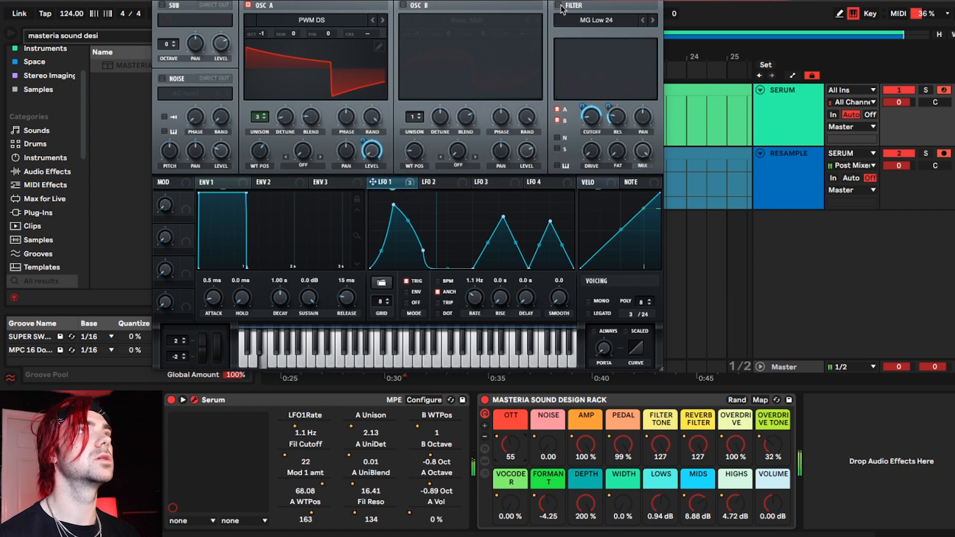
{"action": "left_click", "coordinate": [559, 6]}
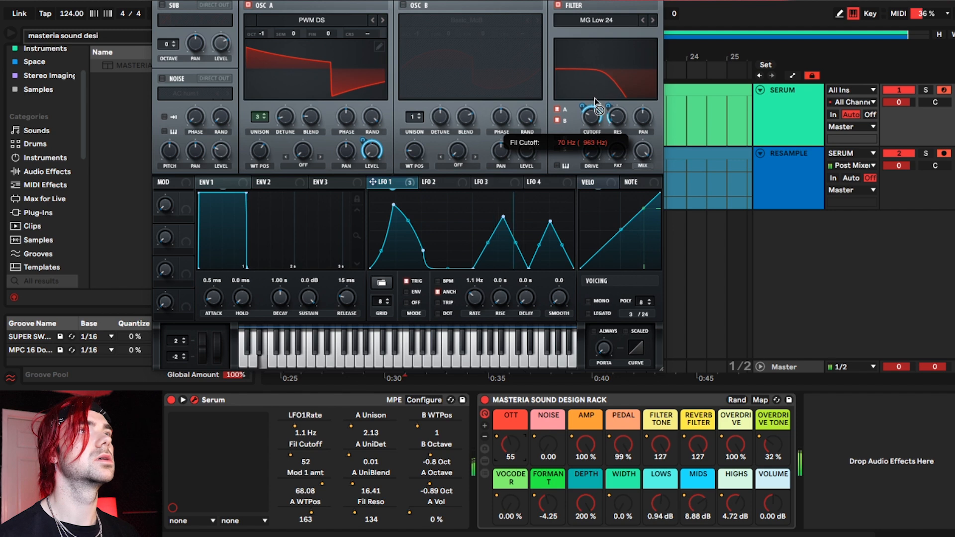
{"action": "left_click_drag", "start_coordinate": [609, 107], "coordinate": [617, 87]}
Assign LFO 1 to oscillator A's wavetable position, set that position to 21, and load the FM_Freak wavetable
{"action": "left_click_drag", "start_coordinate": [375, 183], "coordinate": [259, 152]}
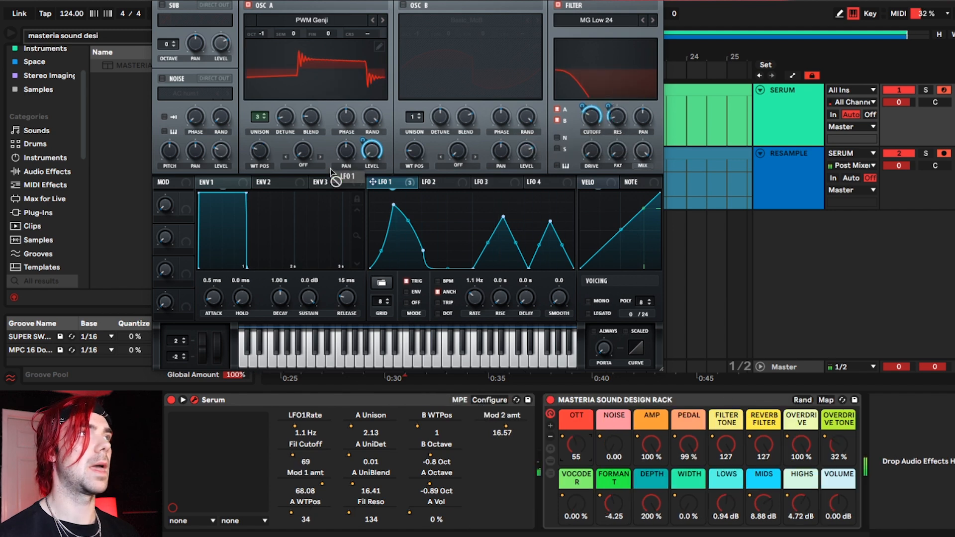
{"action": "left_click_drag", "start_coordinate": [259, 152], "coordinate": [261, 165]}
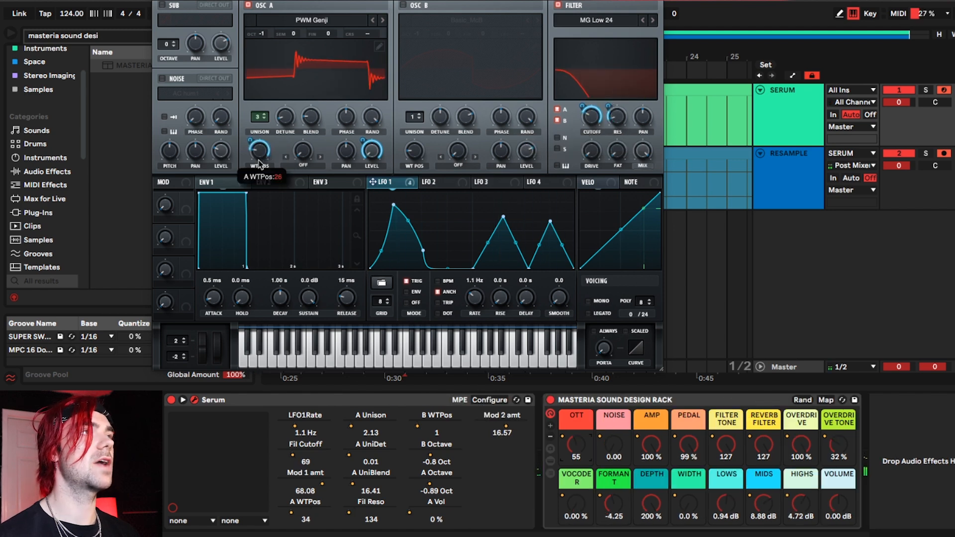
{"action": "left_click", "coordinate": [383, 20]}
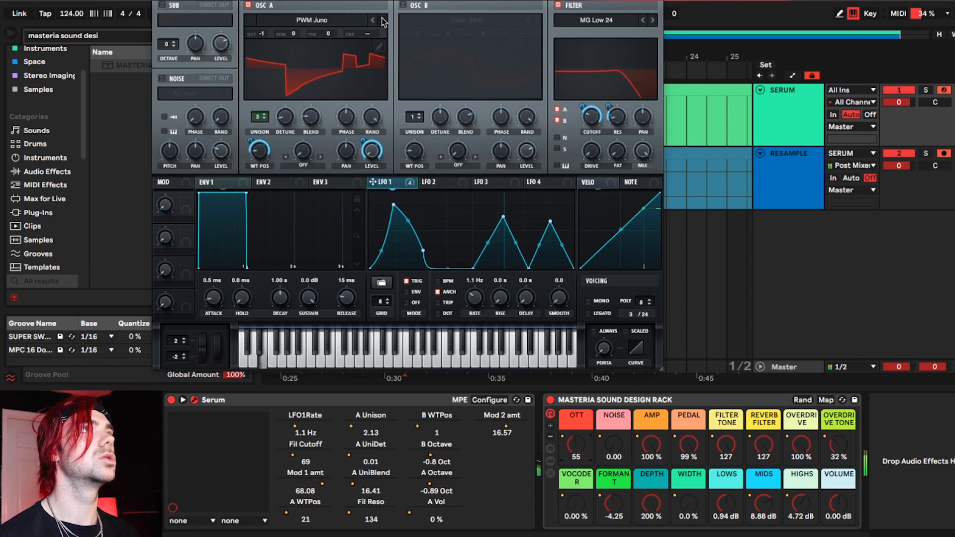
{"action": "left_click", "coordinate": [383, 20]}
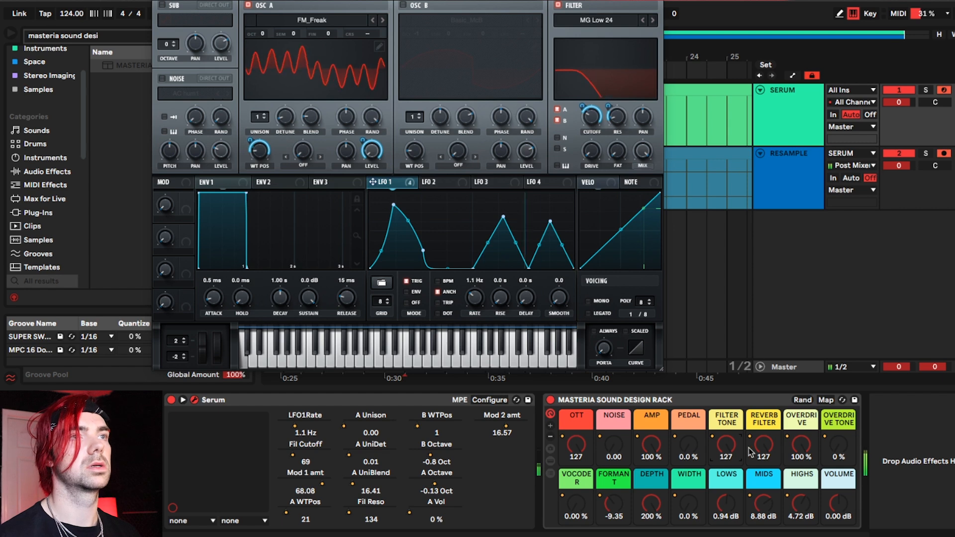
Lower Serum's filter cutoff to 37 and set the rack's Vocoder to 100% and Formant to 4.25
{"action": "left_click_drag", "start_coordinate": [763, 444], "coordinate": [763, 484]}
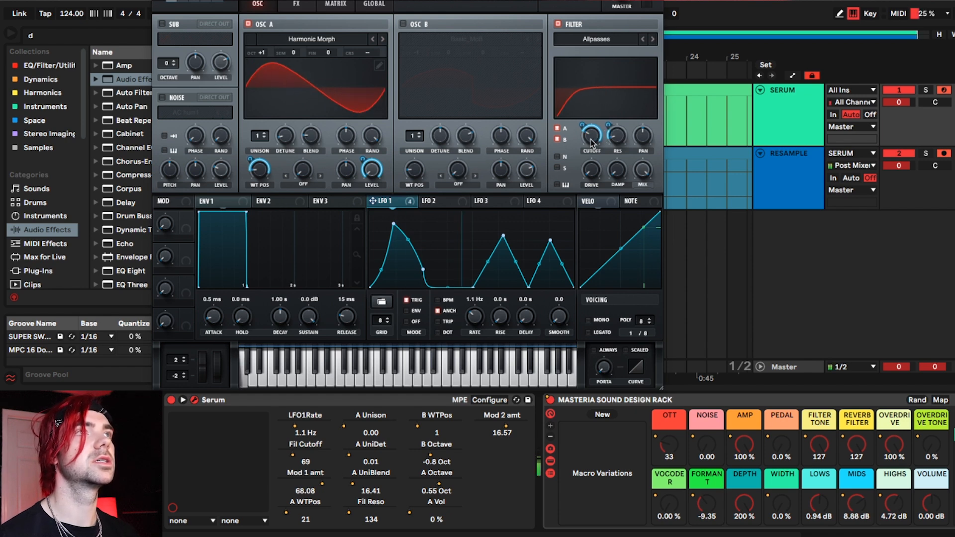
{"action": "mouse_move", "coordinate": [594, 146]}
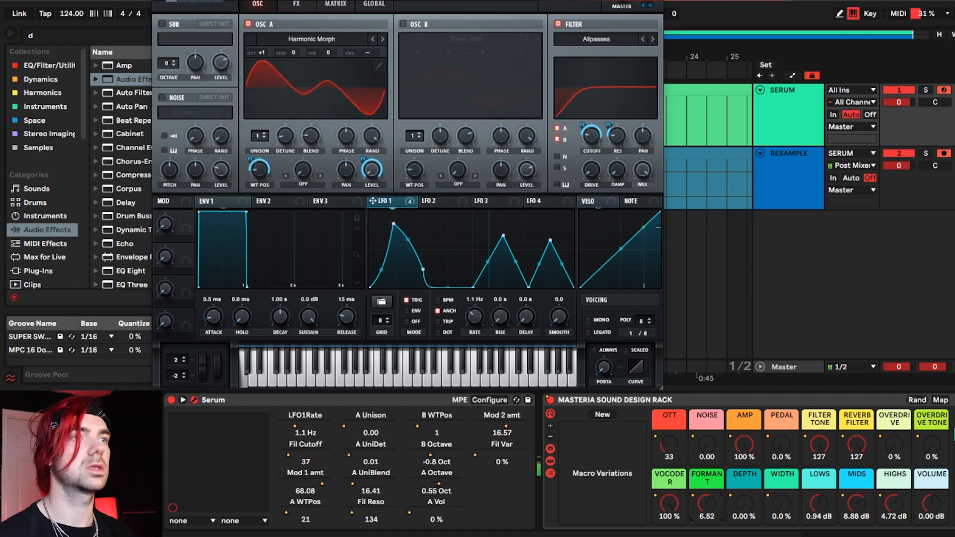
{"action": "mouse_move", "coordinate": [708, 506]}
{"action": "left_mouse_down"}
{"action": "mouse_move", "coordinate": [709, 493]}
{"action": "mouse_move", "coordinate": [710, 510]}
{"action": "left_mouse_up"}
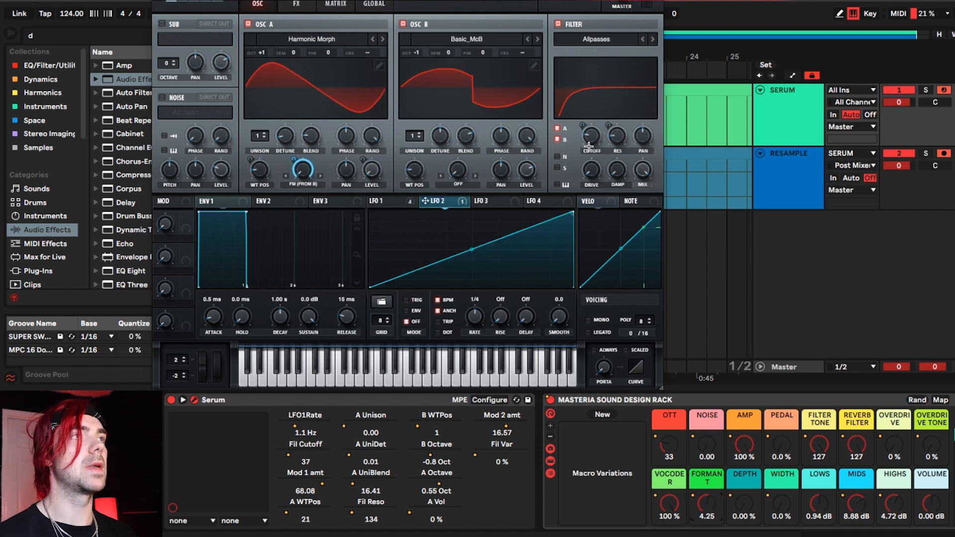
Set oscillator B's level to 0%, LFO 2's rate to one bar, and oscillator A's FM warp amount to 0%
{"action": "left_click", "coordinate": [526, 171]}
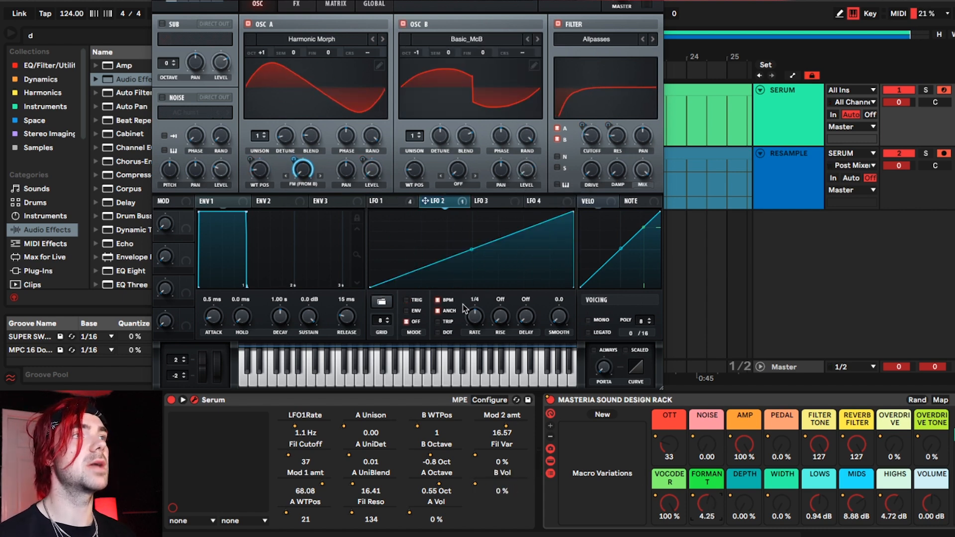
{"action": "left_click_drag", "start_coordinate": [472, 337], "coordinate": [471, 349]}
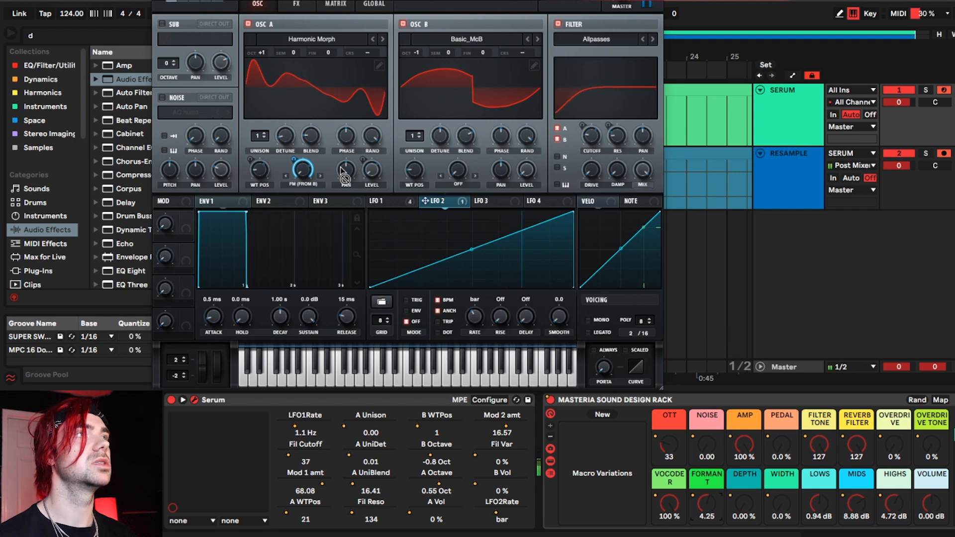
{"action": "left_click", "coordinate": [311, 174]}
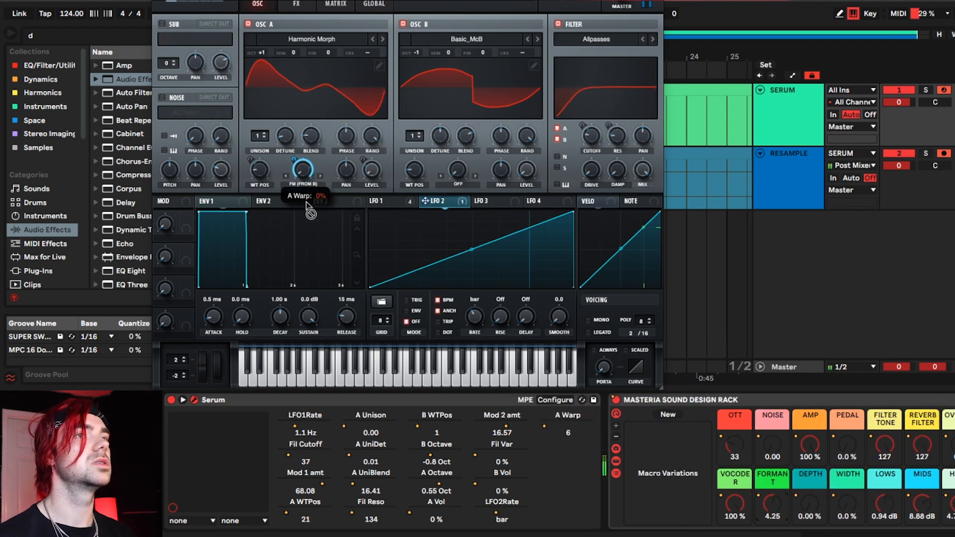
Lower the rack's Formant to -36.0, and set oscillator B's wavetable position to 1 and its octave to -3
{"action": "left_click_drag", "start_coordinate": [770, 501], "coordinate": [771, 509]}
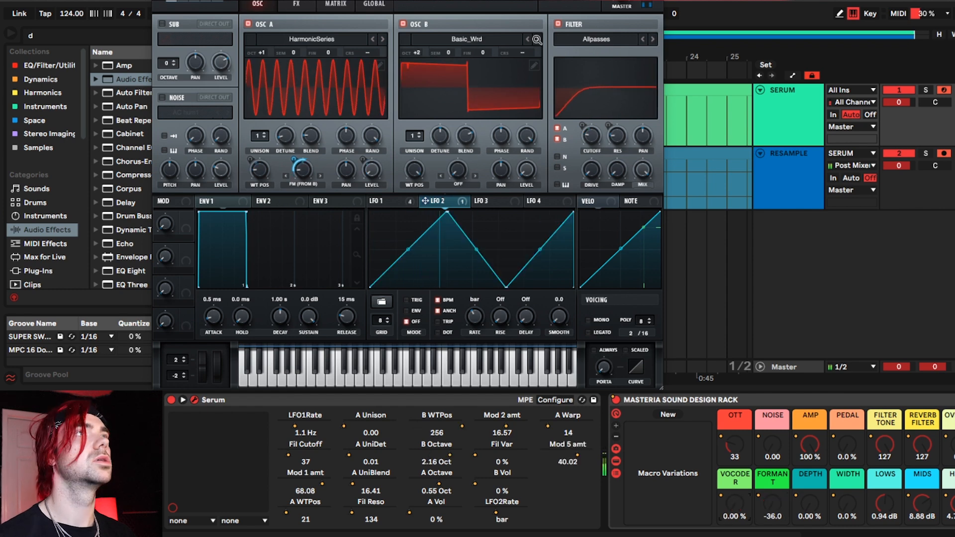
{"action": "left_click_drag", "start_coordinate": [419, 173], "coordinate": [413, 318]}
{"action": "left_click_drag", "start_coordinate": [420, 51], "coordinate": [421, 56]}
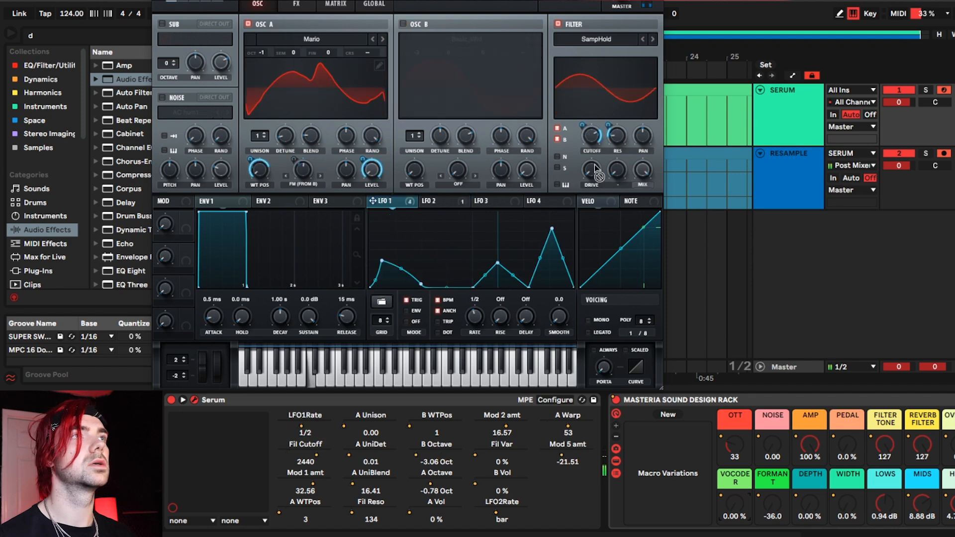
Change the filter type to Phs 48L6- with its cutoff lowered to 24, and load the SubBass_1 wavetable on oscillator A
{"action": "left_click", "coordinate": [597, 38]}
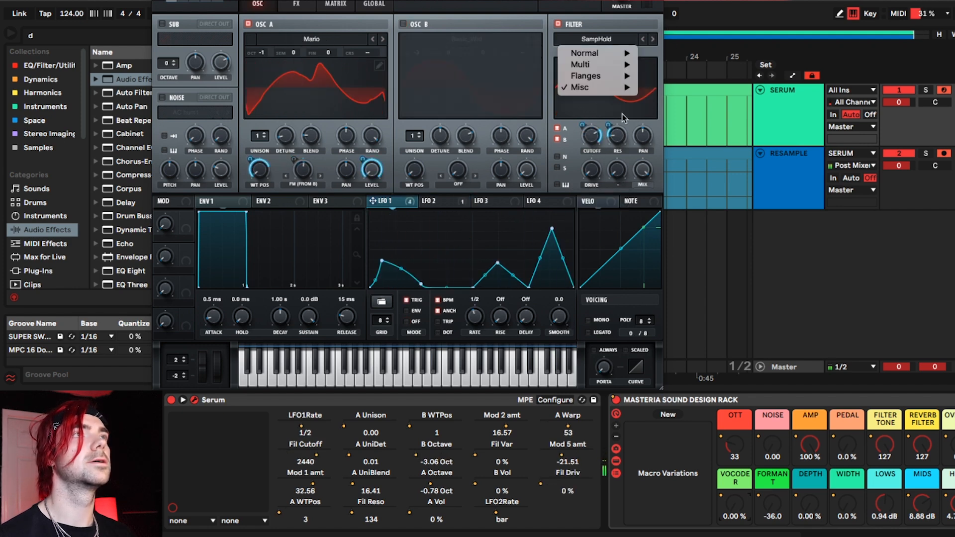
{"action": "mouse_move", "coordinate": [599, 77]}
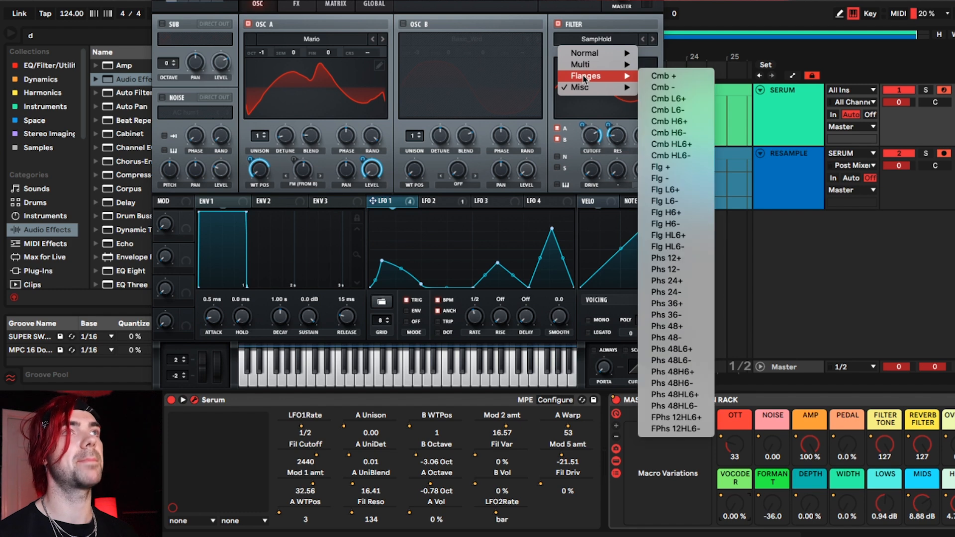
{"action": "left_click", "coordinate": [672, 360]}
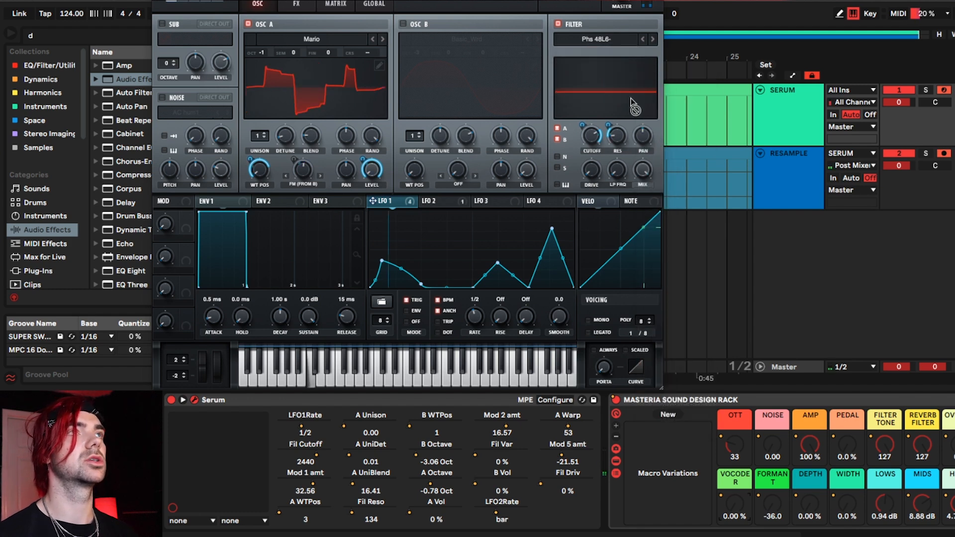
{"action": "left_click_drag", "start_coordinate": [598, 145], "coordinate": [580, 187]}
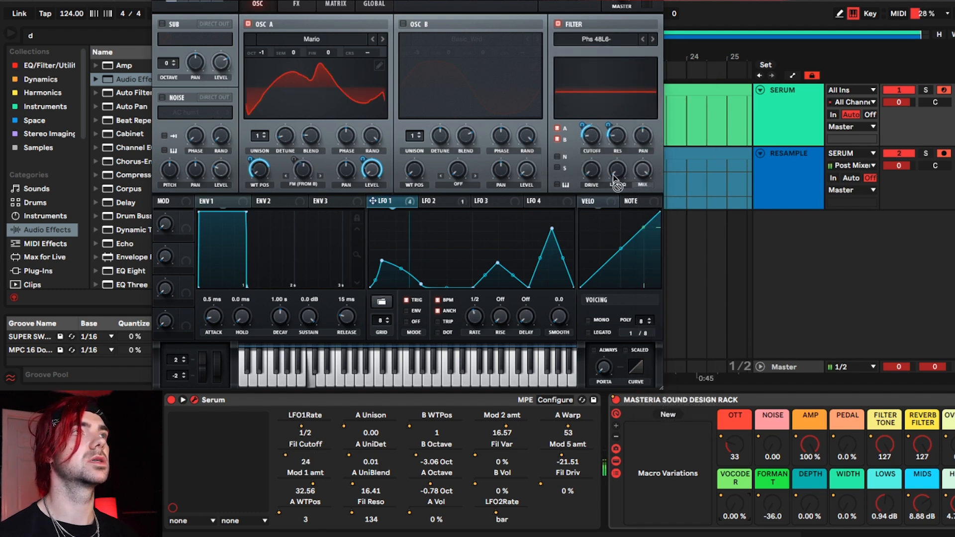
{"action": "left_click", "coordinate": [382, 39]}
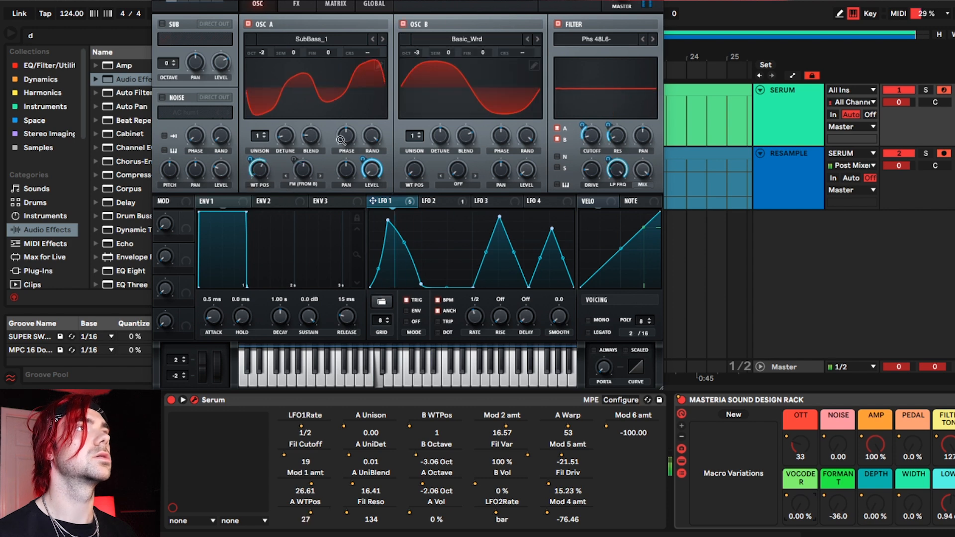
{"action": "mouse_move", "coordinate": [302, 180]}
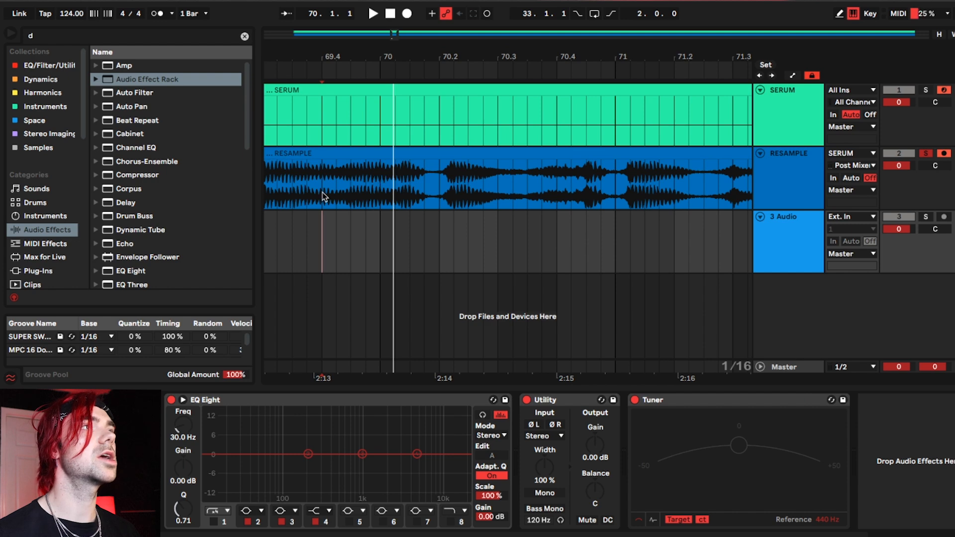
Copy a short slice around bar 70 of the RESAMPLE recording onto soloed audio track 3, and consolidate it with faded edges
{"action": "left_click_drag", "start_coordinate": [323, 193], "coordinate": [382, 219]}
{"action": "left_click_drag", "start_coordinate": [324, 225], "coordinate": [333, 225]}
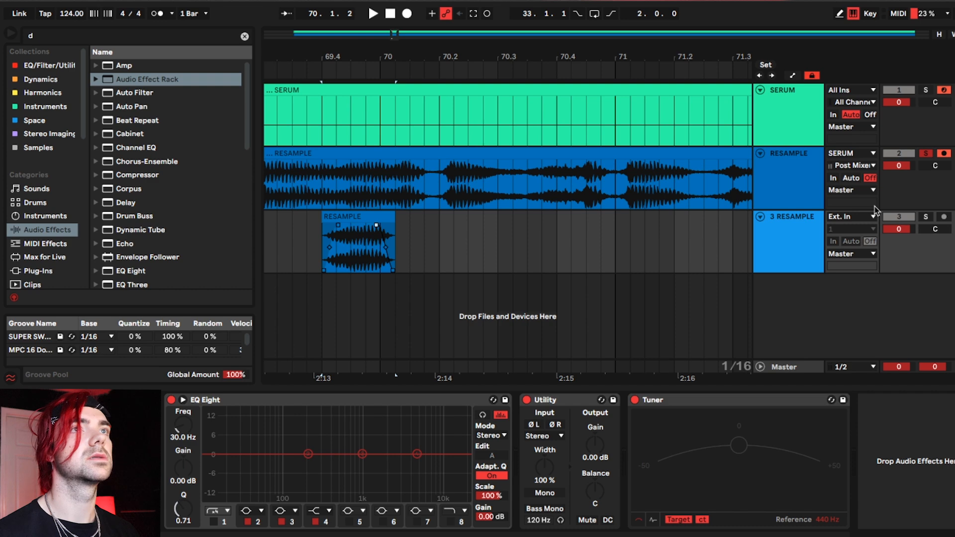
{"action": "left_click", "coordinate": [926, 216]}
{"action": "key", "text": "space"}
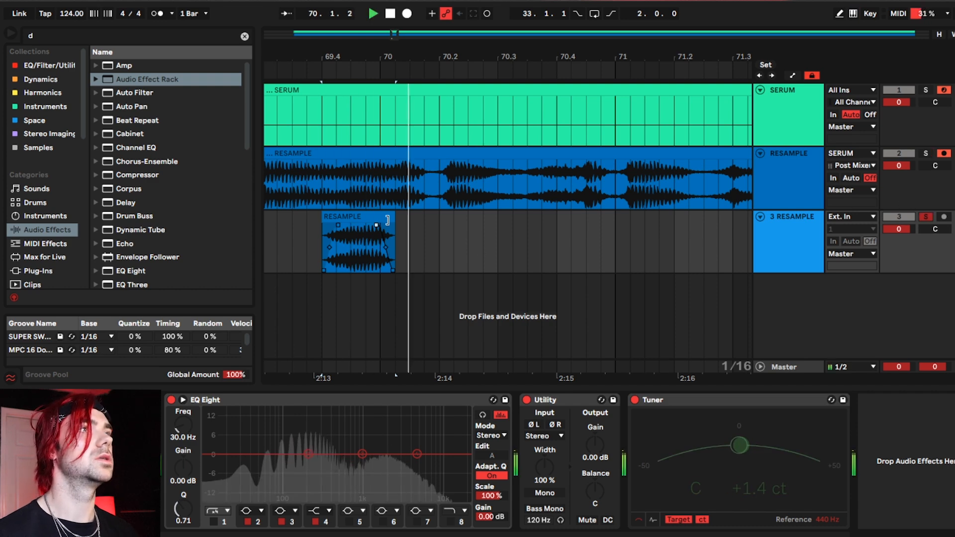
{"action": "left_click_drag", "start_coordinate": [395, 217], "coordinate": [366, 217]}
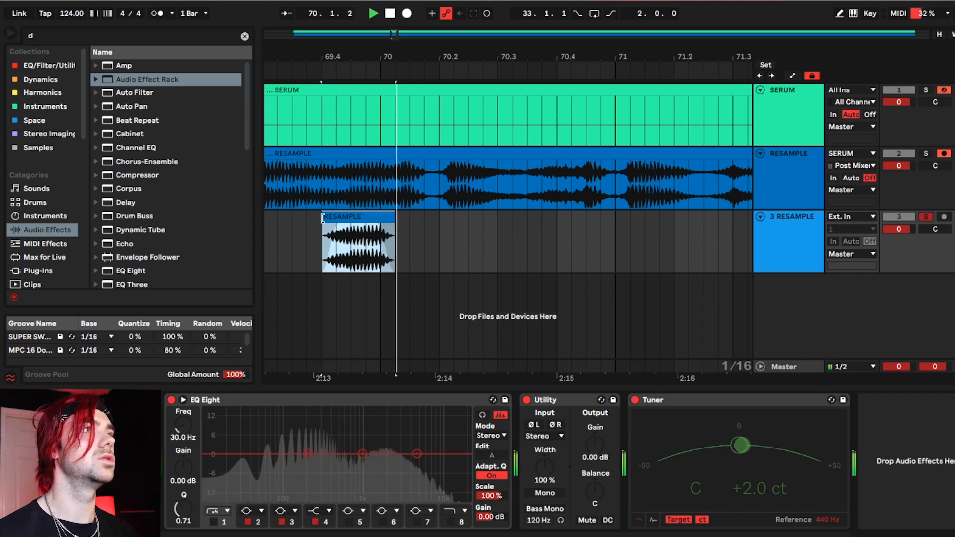
{"action": "key", "text": "super+j"}
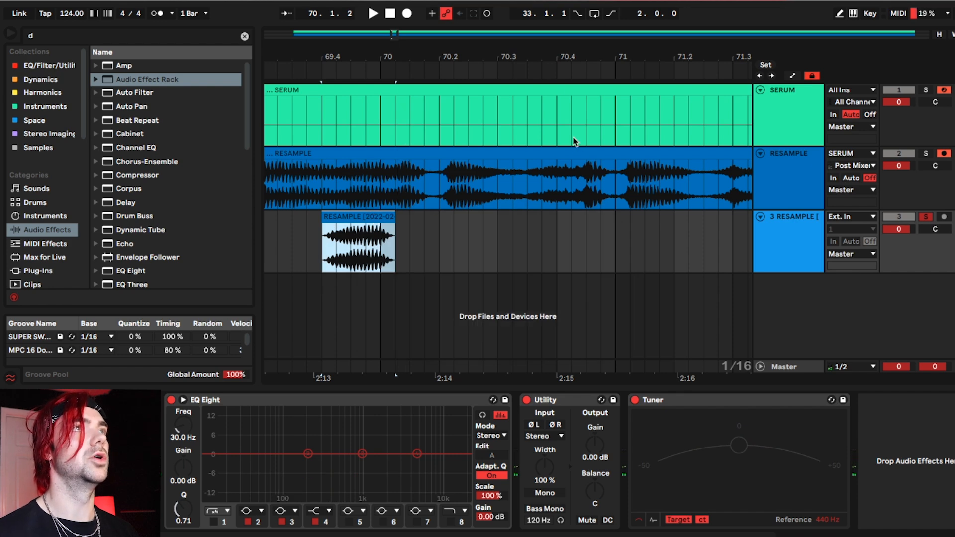
Turn the arrangement grid off, and copy a short RESAMPLE slice just after bar 72 onto track 3 as a consolidated clip
{"action": "left_click_drag", "start_coordinate": [568, 57], "coordinate": [572, 50]}
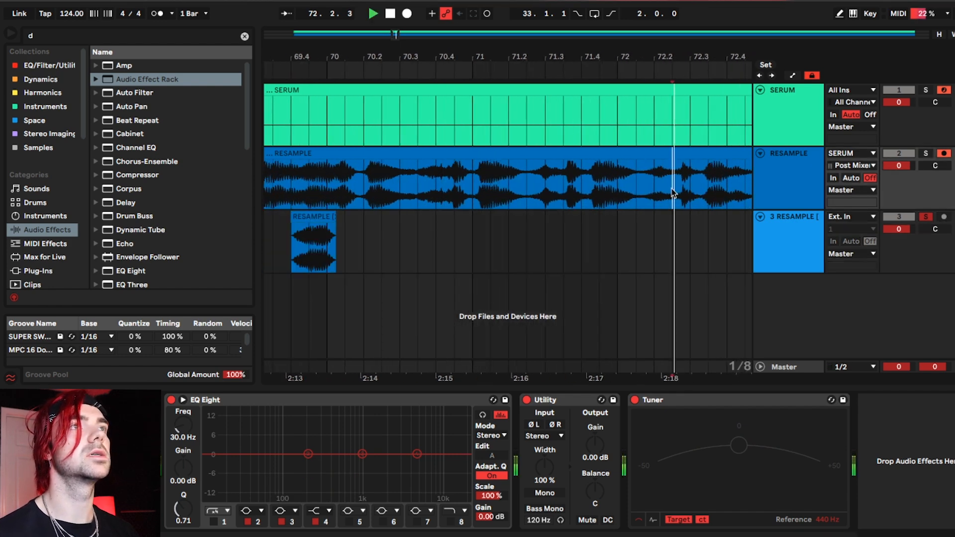
{"action": "right_click", "coordinate": [556, 197]}
{"action": "left_click", "coordinate": [573, 451]}
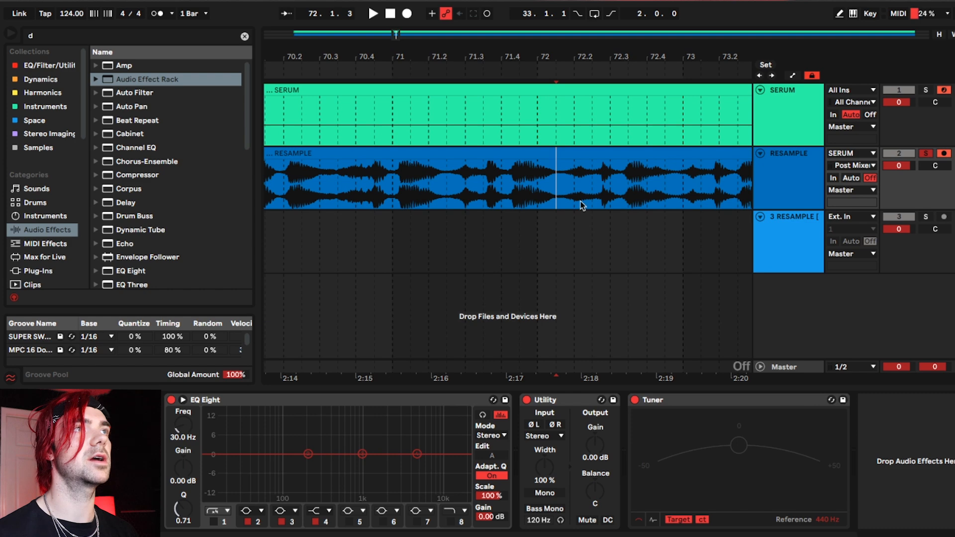
{"action": "left_click_drag", "start_coordinate": [596, 158], "coordinate": [585, 219]}
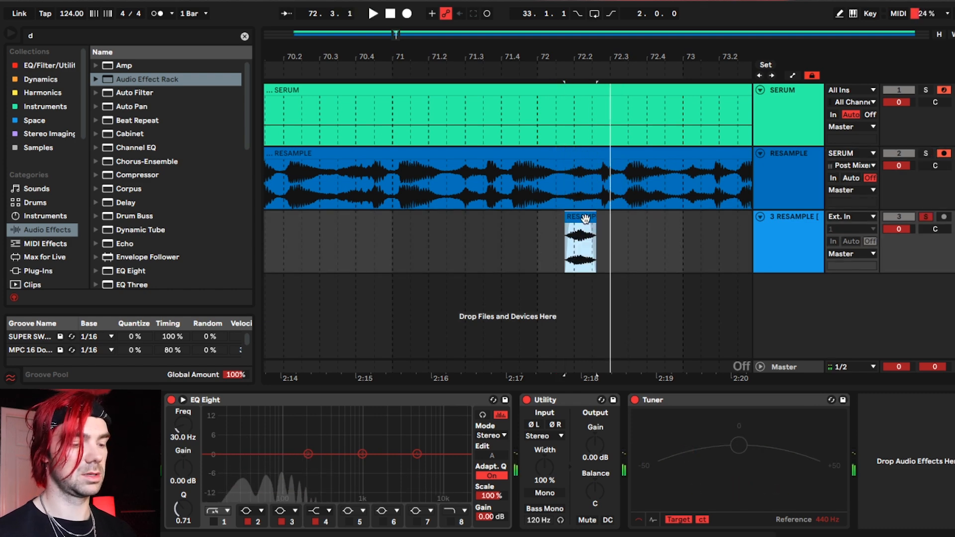
{"action": "key", "text": "ctrl+j"}
Copy the short burst near bar 280.2 of the RESAMPLE recording onto track 3
{"action": "left_click", "coordinate": [602, 192]}
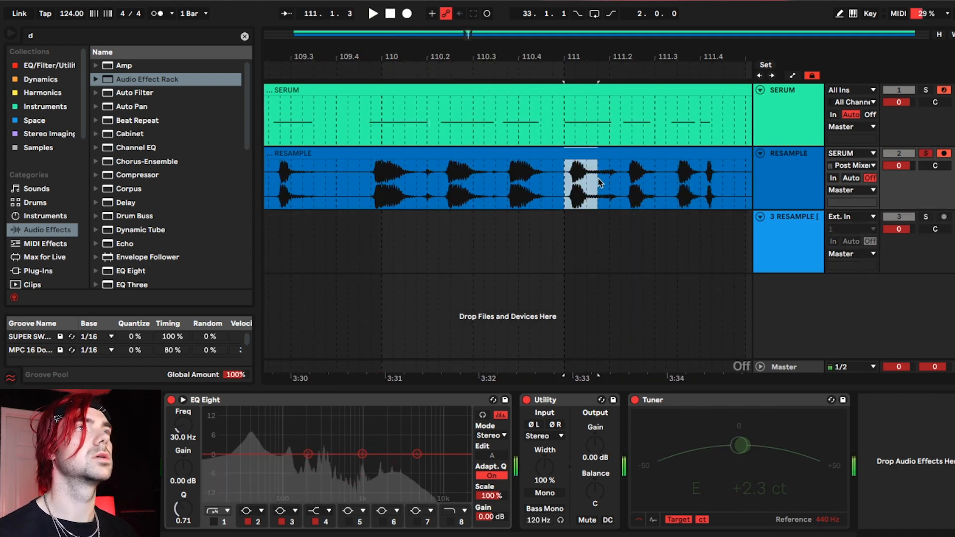
{"action": "left_click", "coordinate": [485, 189]}
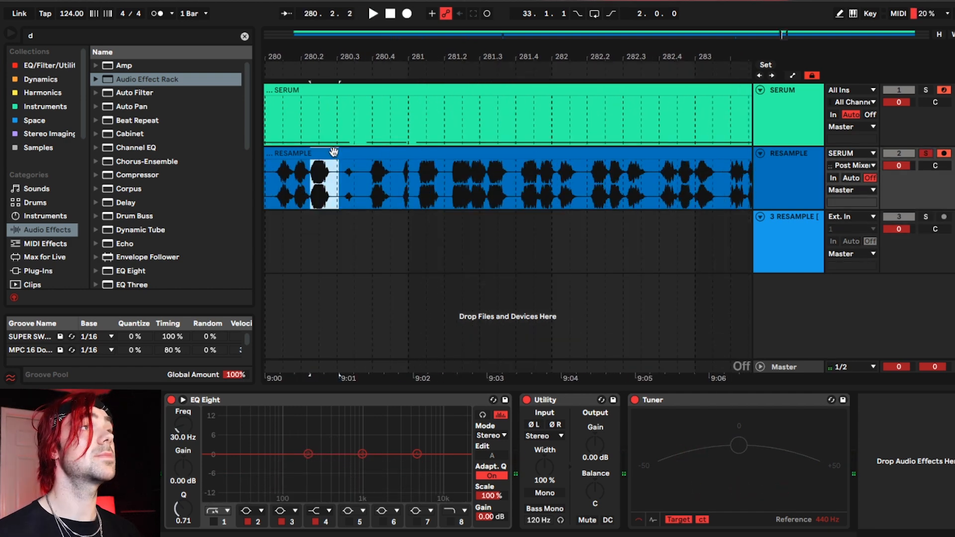
{"action": "left_click_drag", "start_coordinate": [333, 151], "coordinate": [335, 221]}
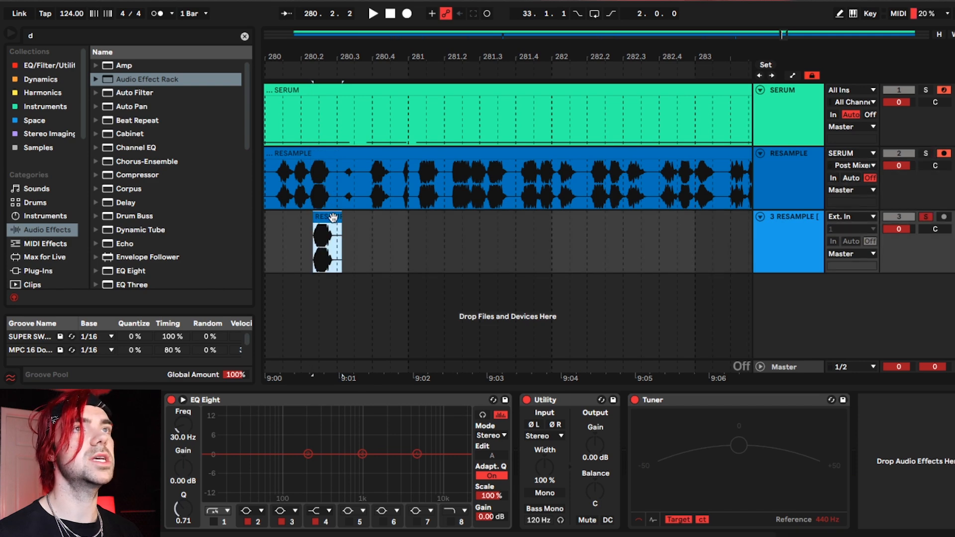
Disable warping on the copied burst clip, transpose it to -25 semitones, and audition it
{"action": "double_click", "coordinate": [333, 215]}
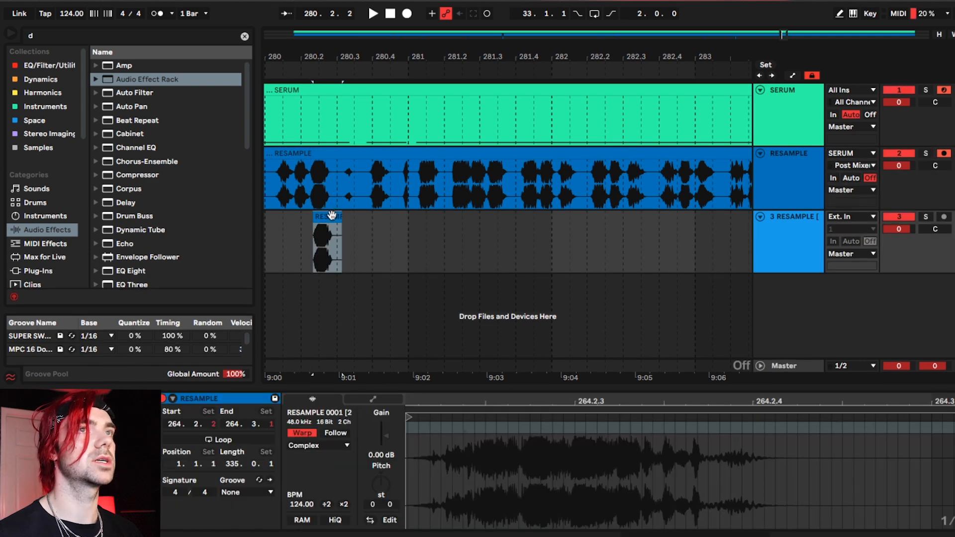
{"action": "left_click", "coordinate": [303, 432]}
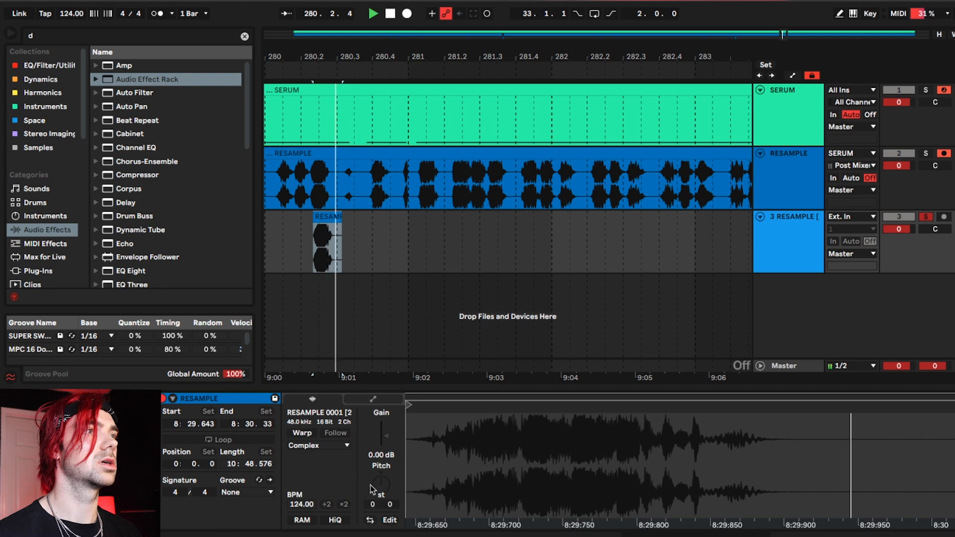
{"action": "key", "text": "space"}
{"action": "key", "text": "space"}
{"action": "left_click_drag", "start_coordinate": [373, 504], "coordinate": [373, 527]}
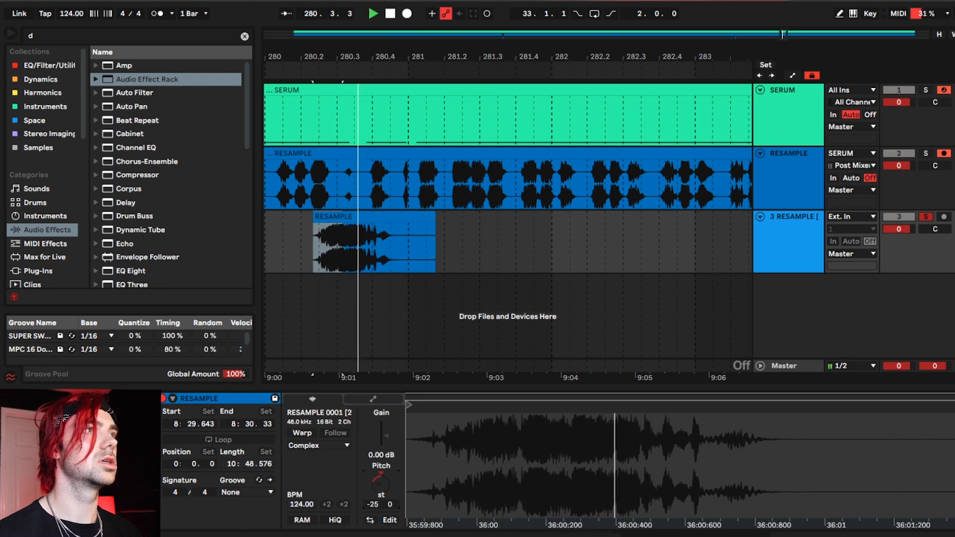
{"action": "key", "text": "space"}
{"action": "key", "text": "space"}
{"action": "key", "text": "space"}
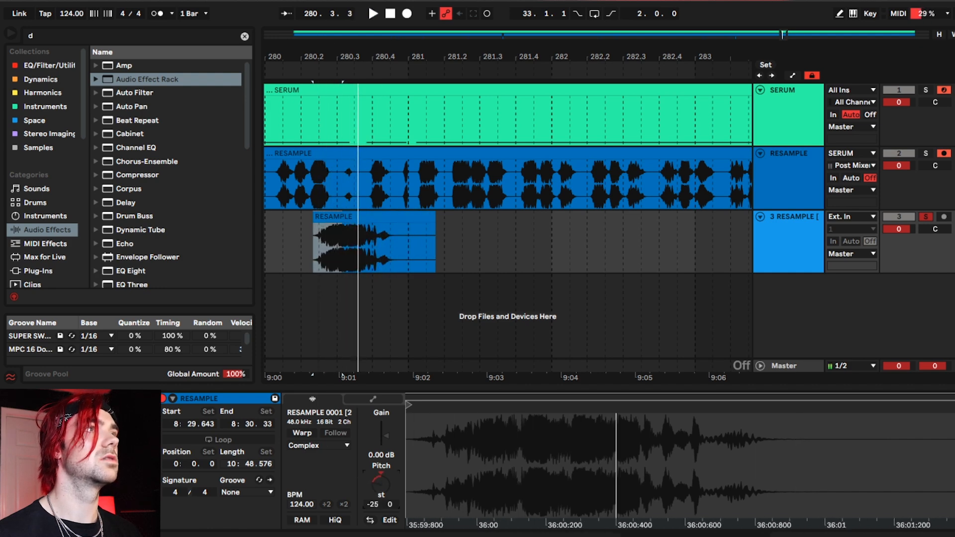
Cut a short section from the pitched clip near bar 280.3, repeat it back to back as four faded slices, and audition them
{"action": "left_click_drag", "start_coordinate": [335, 58], "coordinate": [335, 119]}
{"action": "left_click", "coordinate": [359, 250]}
{"action": "left_click", "coordinate": [354, 252]}
{"action": "key", "text": "space"}
{"action": "key", "text": "space"}
{"action": "key", "text": "space"}
{"action": "key", "text": "space"}
{"action": "key", "text": "space"}
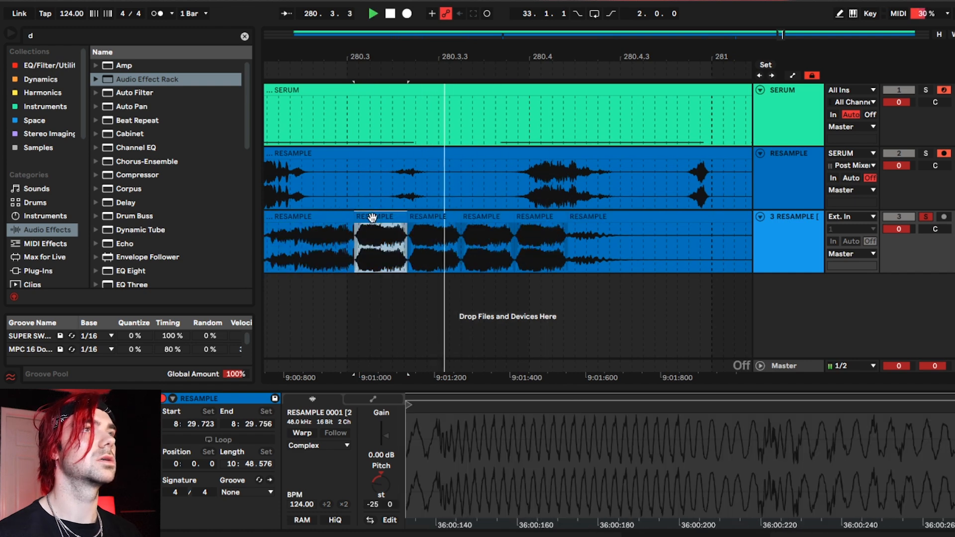
{"action": "key", "text": "space"}
{"action": "key", "text": "space"}
{"action": "key", "text": "space"}
Play back the assembled sequence of resampled slices on track 3 from bar 143.4 to its end
{"action": "left_click", "coordinate": [536, 215]}
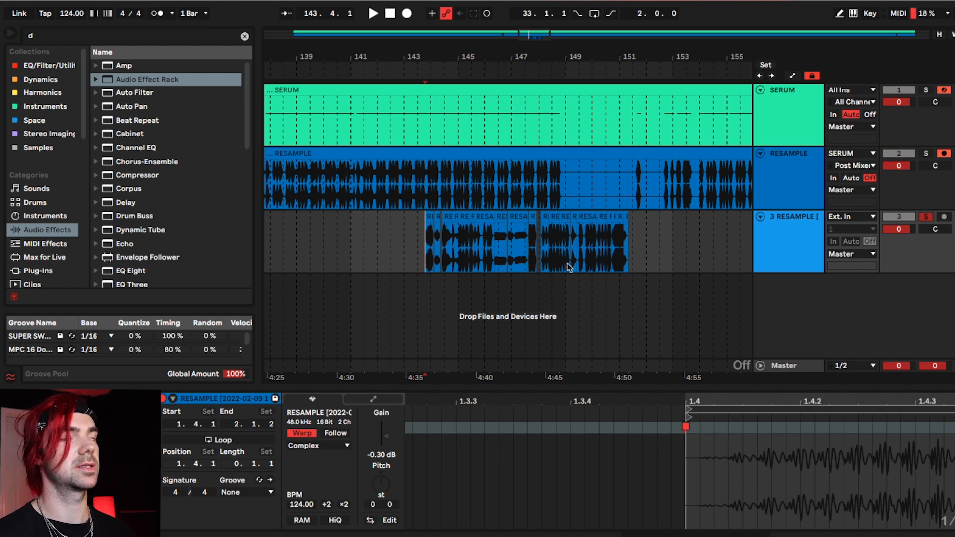
{"action": "key", "text": "space"}
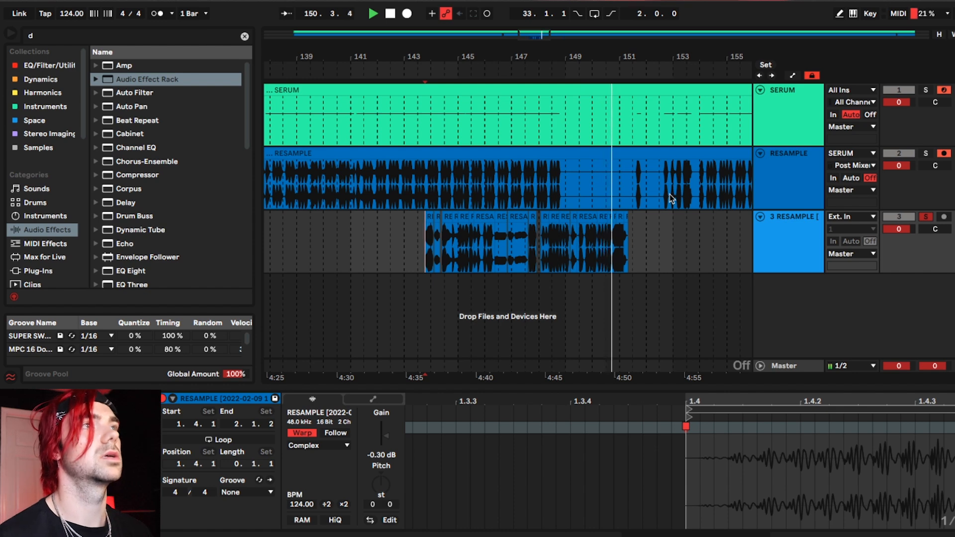
{"action": "key", "text": "space"}
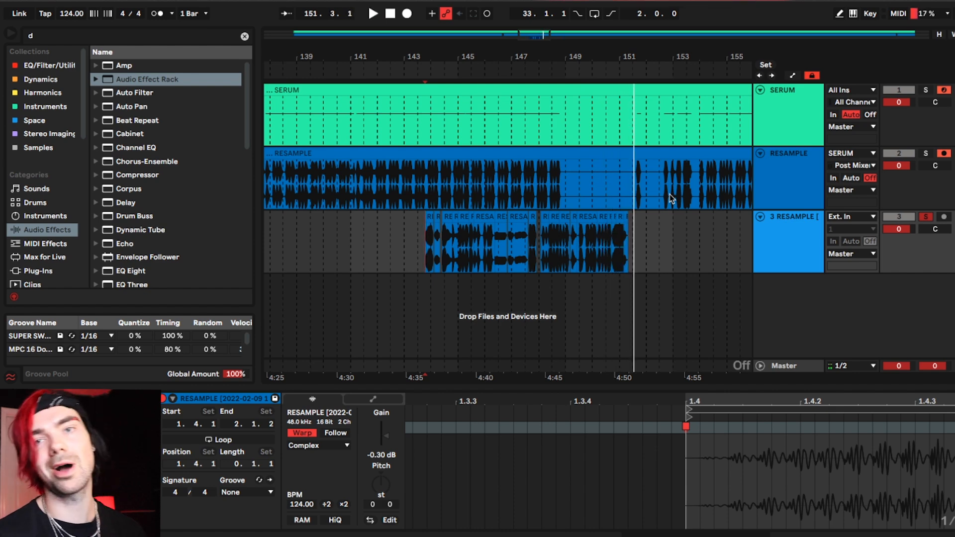